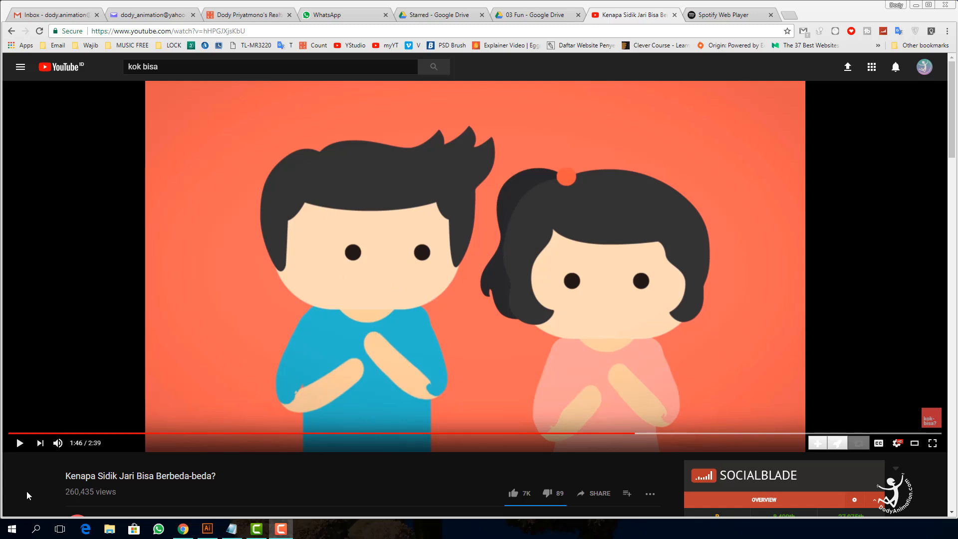
# Capture the paused video frame of the boy and girl as a rectangular snip with Snipping Tool
pyautogui.click(11, 528)
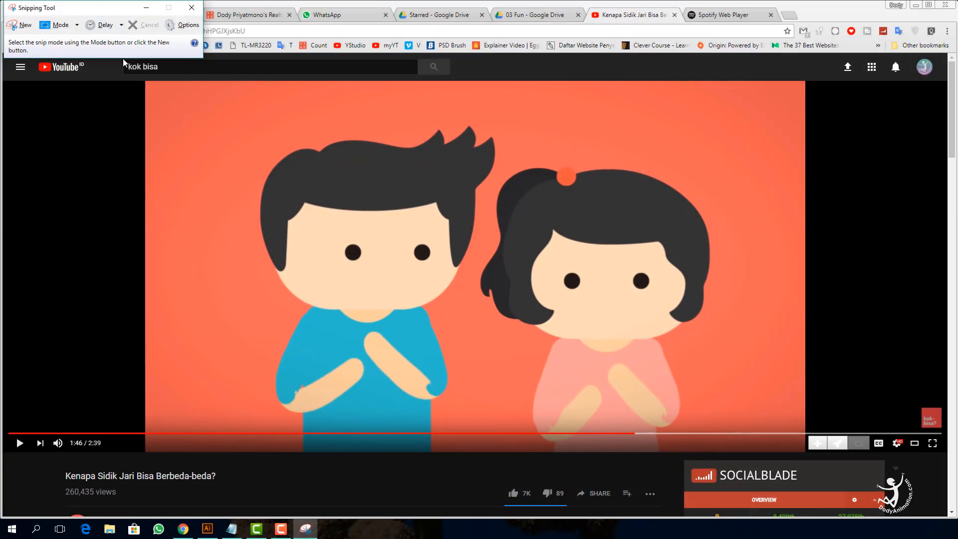
pyautogui.moveTo(111, 8); pyautogui.dragTo(144, 159)
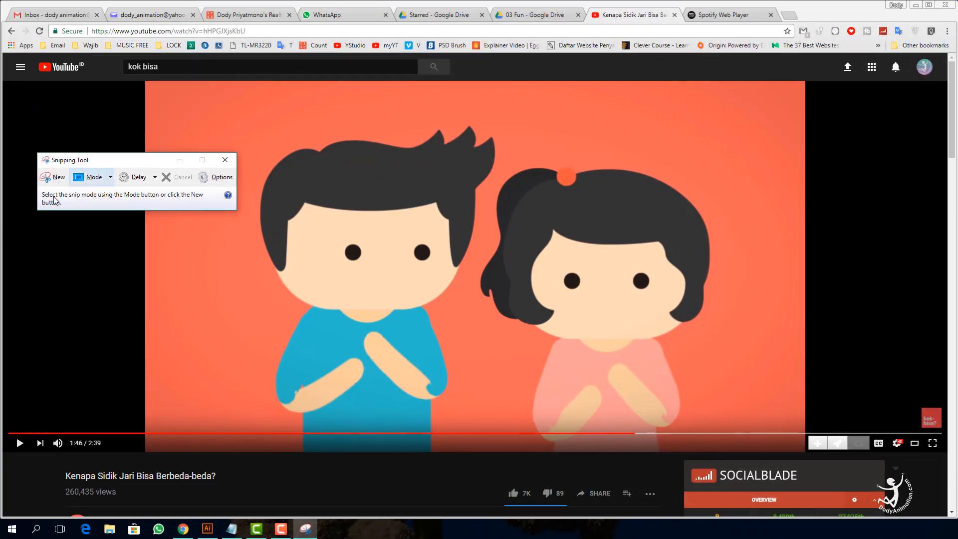
pyautogui.click(55, 179)
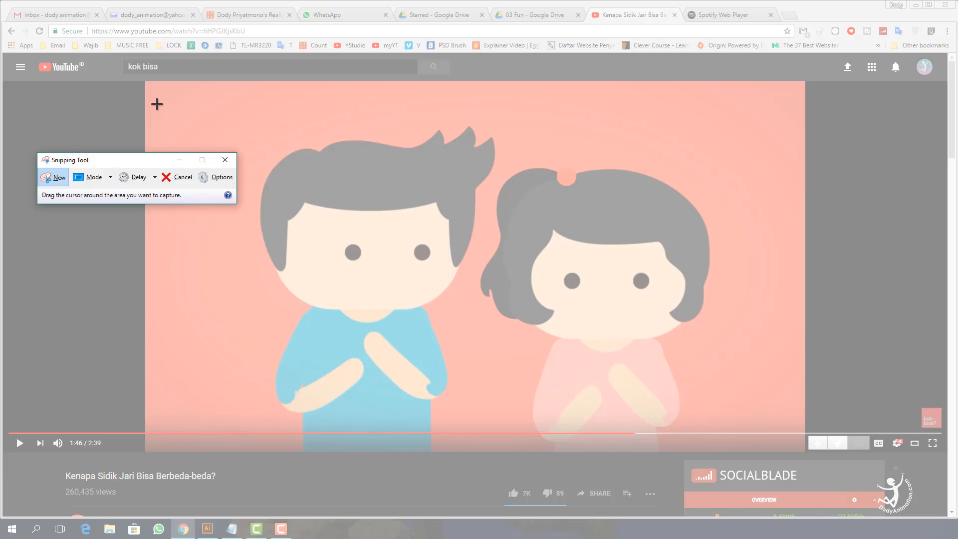
pyautogui.moveTo(154, 90); pyautogui.dragTo(802, 458)
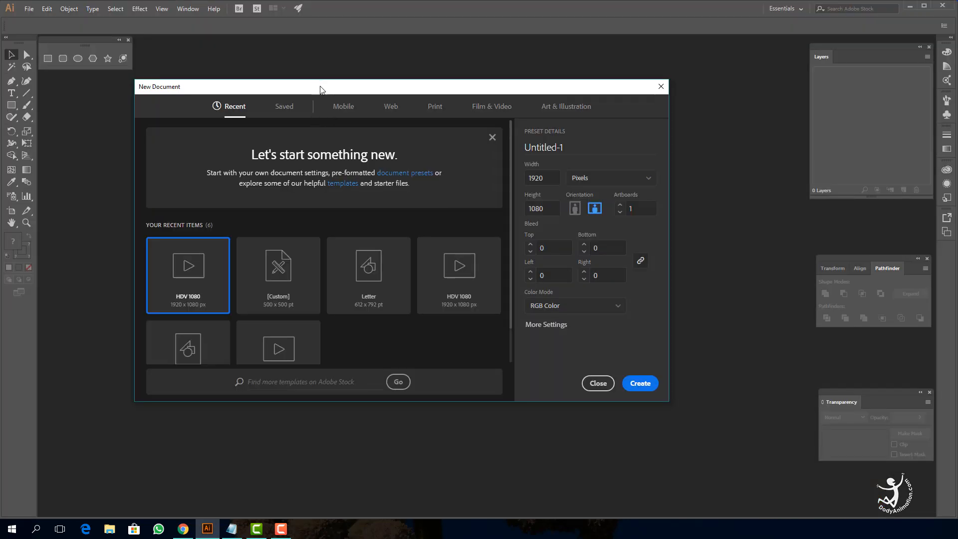
# Create a new Illustrator document from the Film & Video preset HDV 1080, 1920 x 1080 px
pyautogui.moveTo(320, 90); pyautogui.dragTo(334, 93)
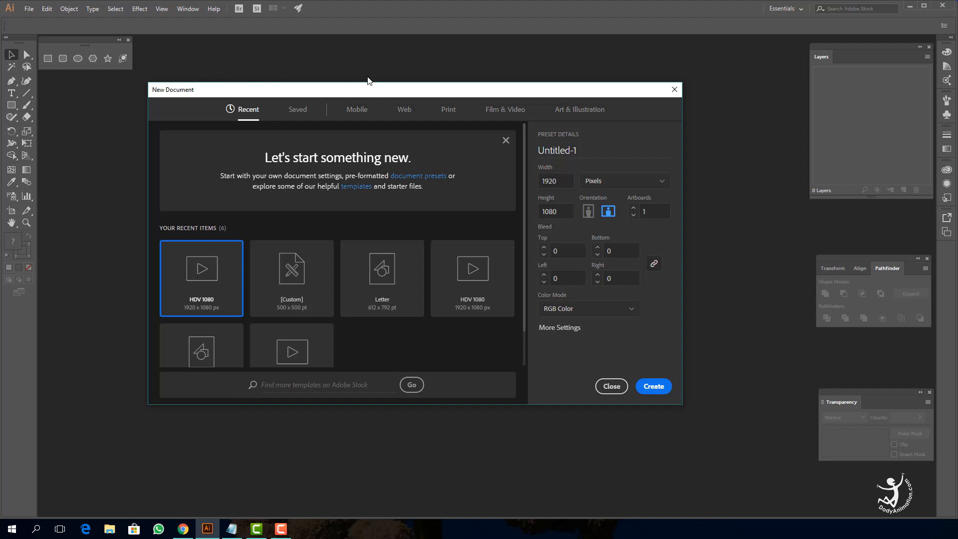
pyautogui.moveTo(347, 90); pyautogui.dragTo(330, 91)
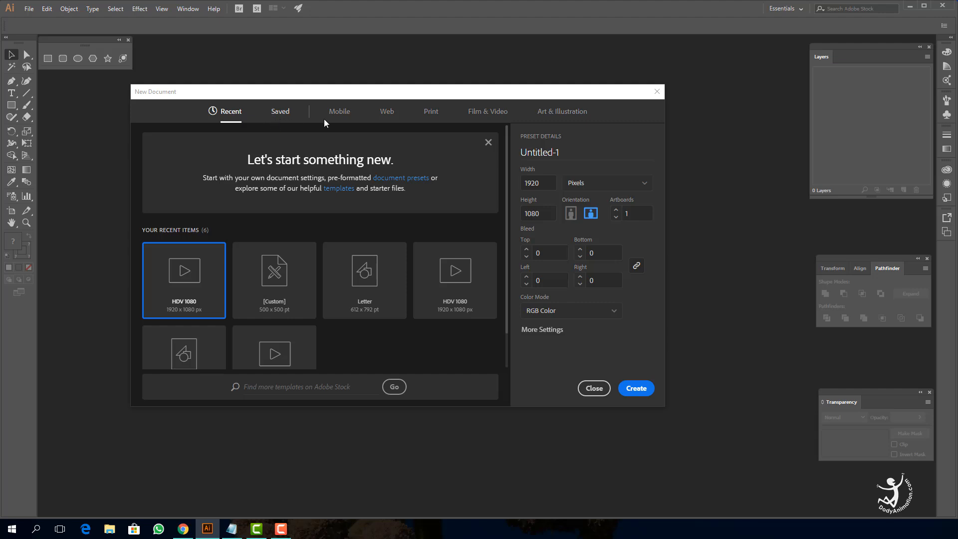
pyautogui.click(486, 112)
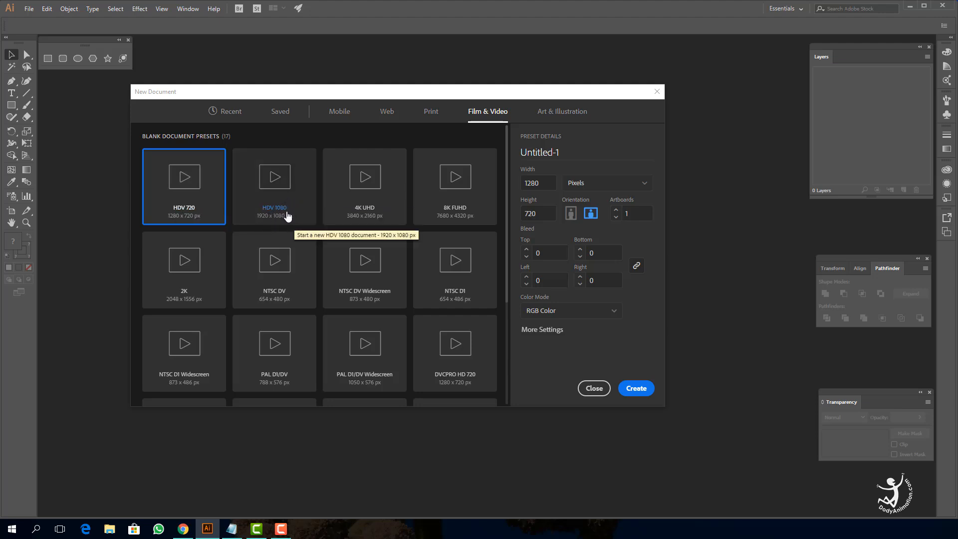
pyautogui.click(273, 221)
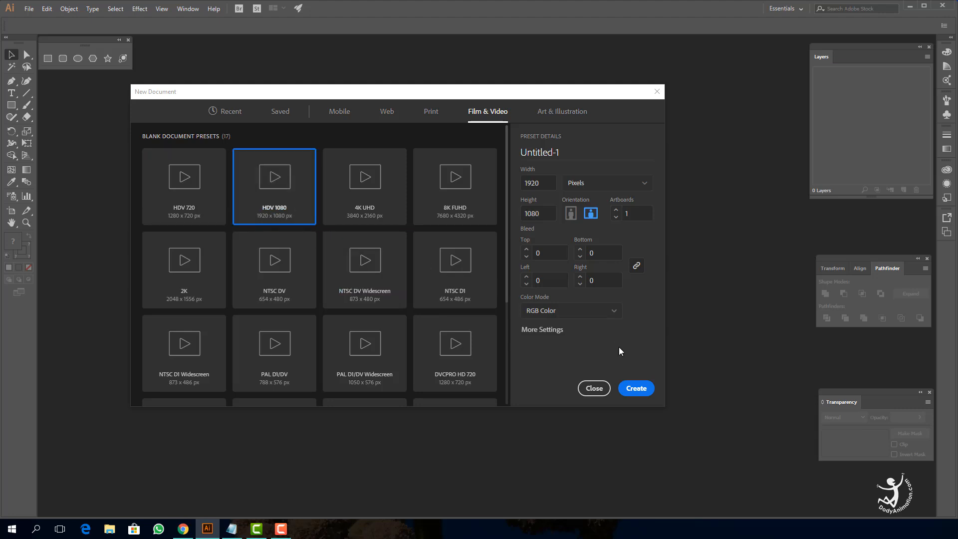
pyautogui.click(635, 388)
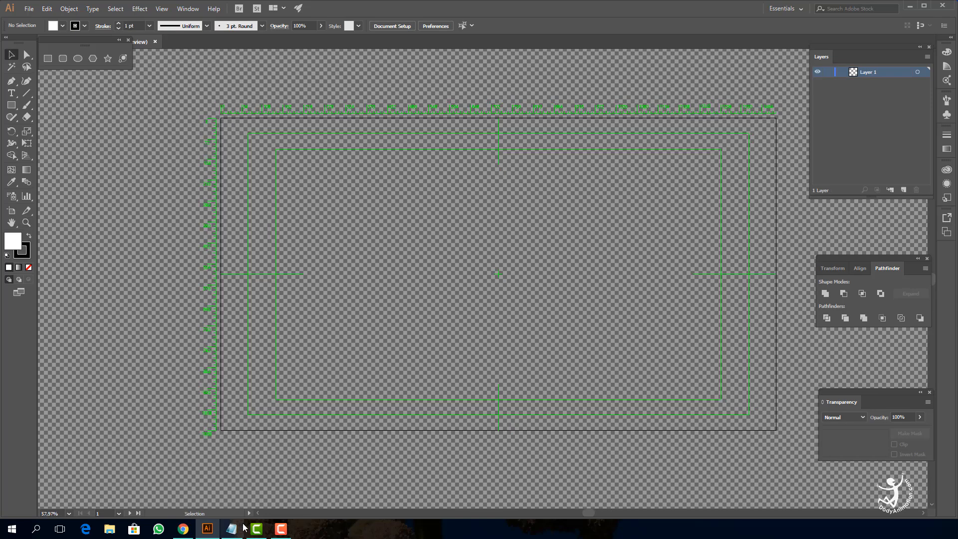
# Switch to the YouTube video in Chrome and open its playback quality options
pyautogui.click(190, 526)
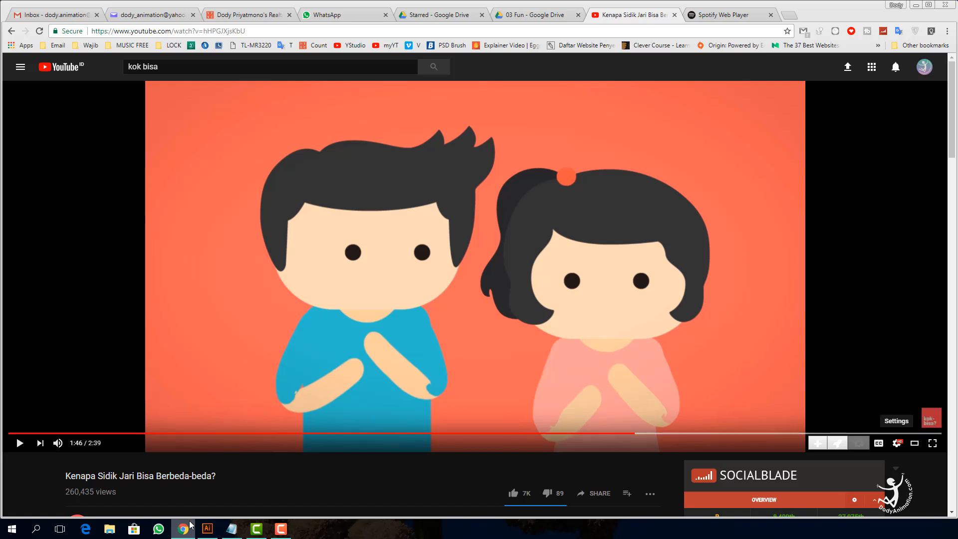
pyautogui.click(896, 443)
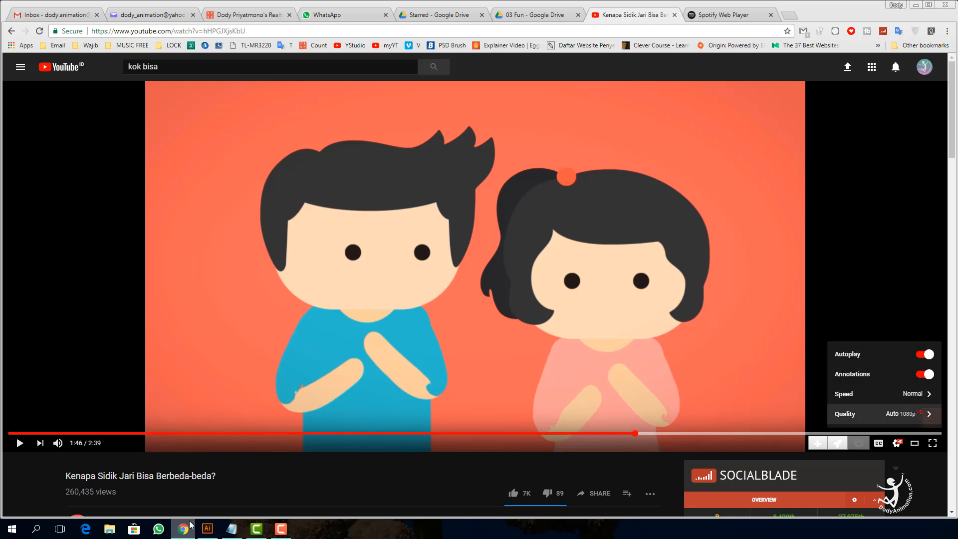
pyautogui.click(880, 413)
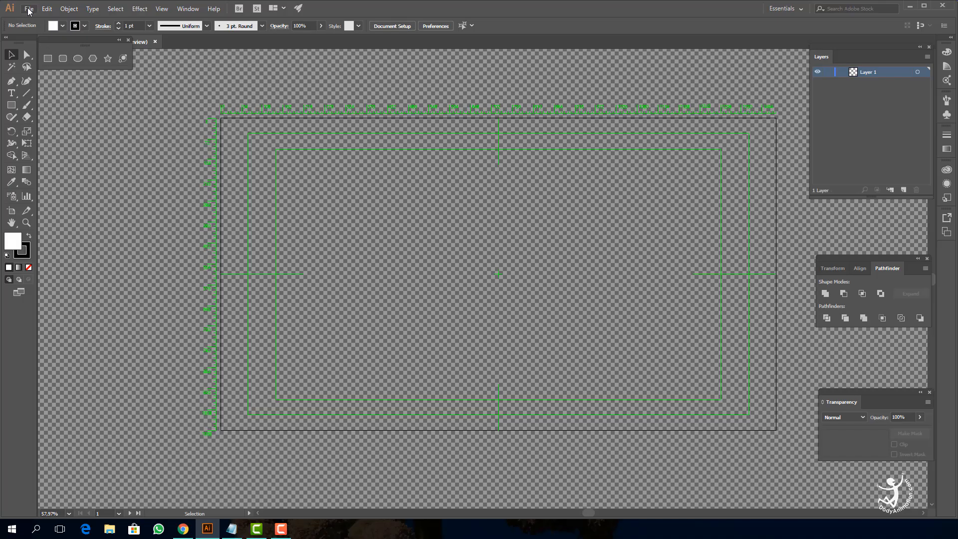
# Place the image contoh karakter.PNG in the Illustrator document, sized about 1708 x 968 px and centred on the artboard
pyautogui.click(28, 9)
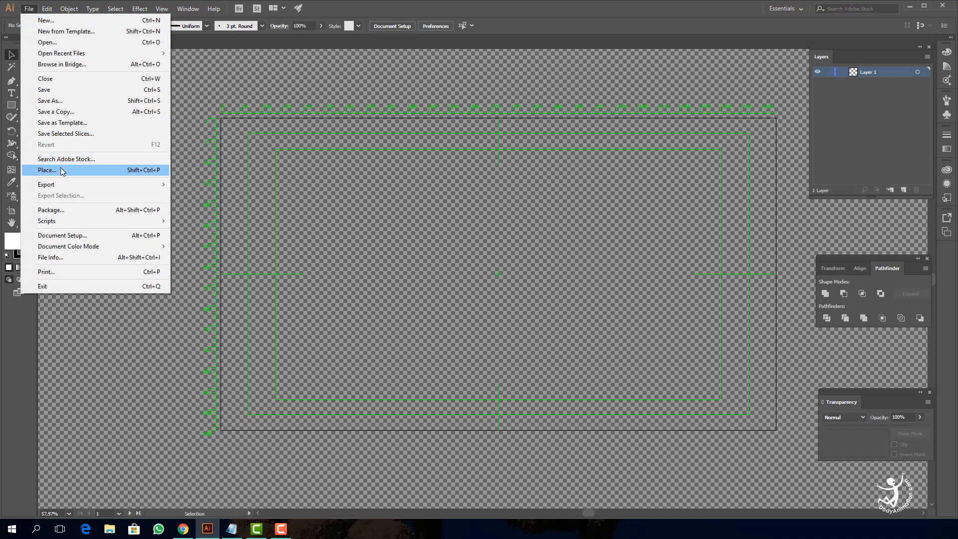
pyautogui.click(136, 172)
pyautogui.click(230, 95)
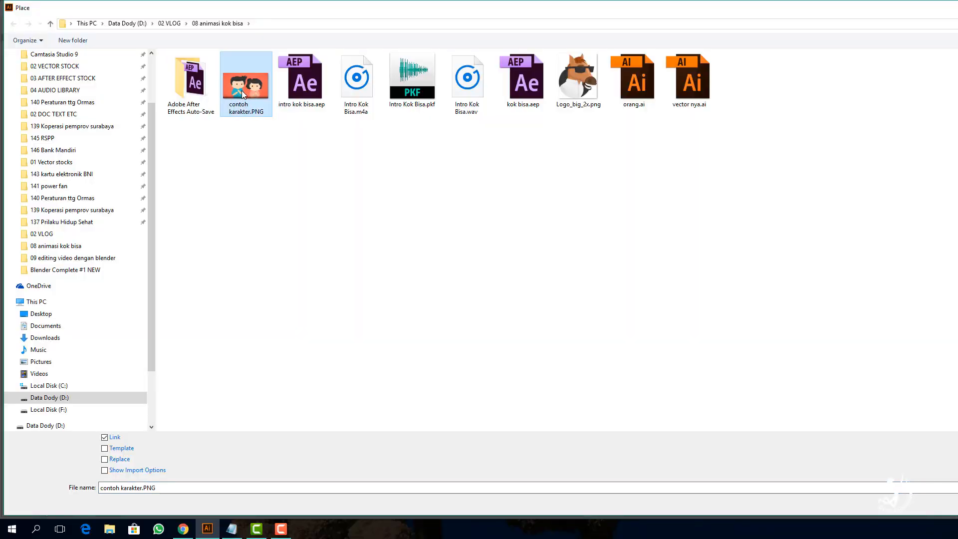
pyautogui.press('Return')
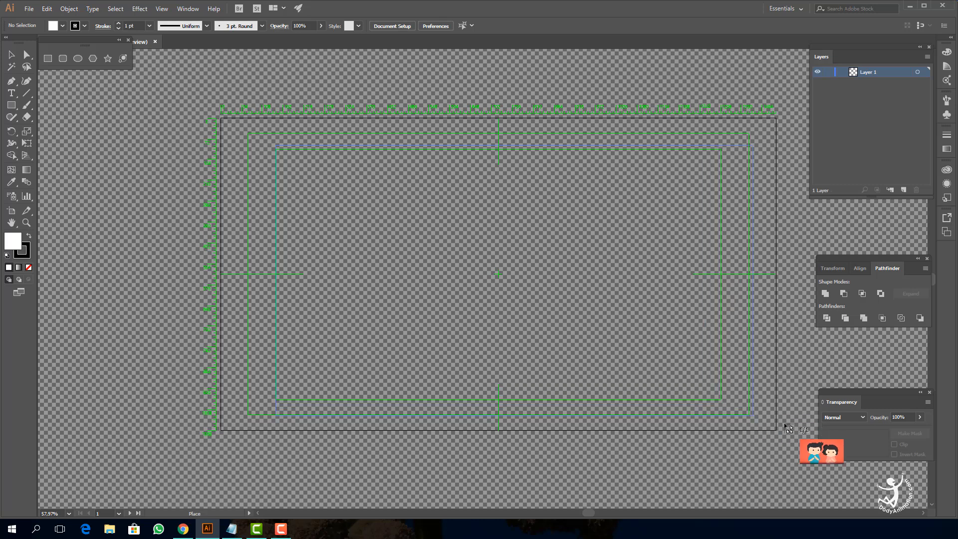
pyautogui.moveTo(769, 425); pyautogui.dragTo(275, 144)
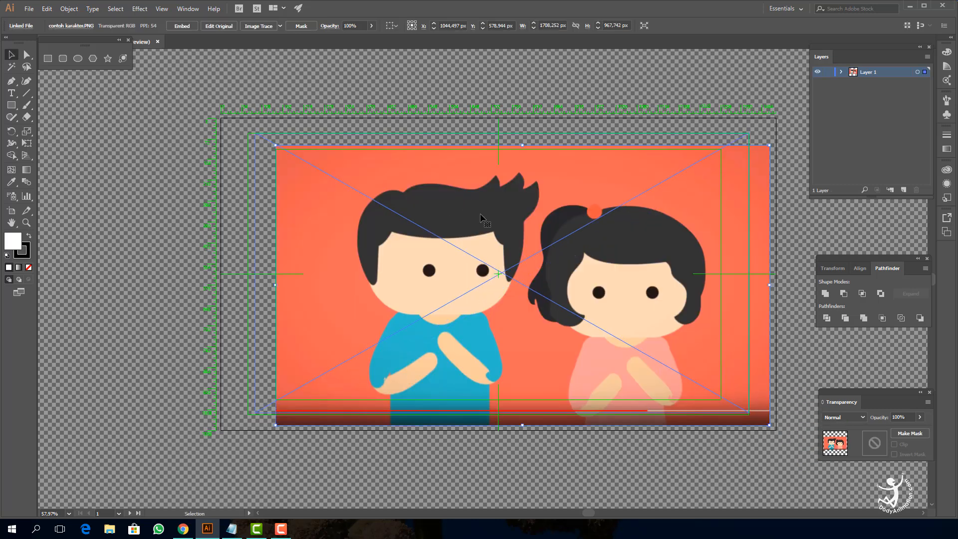
pyautogui.moveTo(481, 216); pyautogui.dragTo(459, 203)
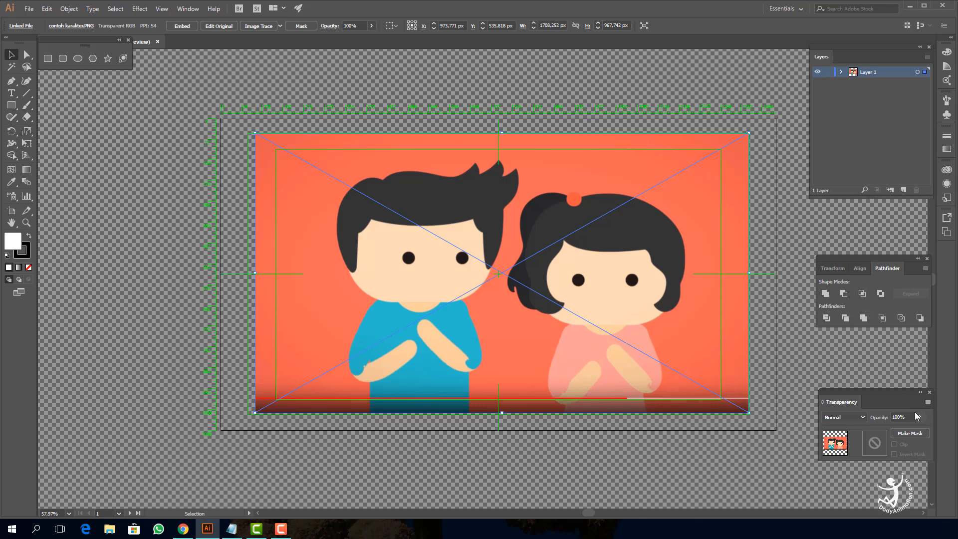
# Lower the placed reference image's opacity to 28% and keep the Transparency panel beside the artboard
pyautogui.moveTo(889, 392); pyautogui.dragTo(614, 70)
pyautogui.click(187, 9)
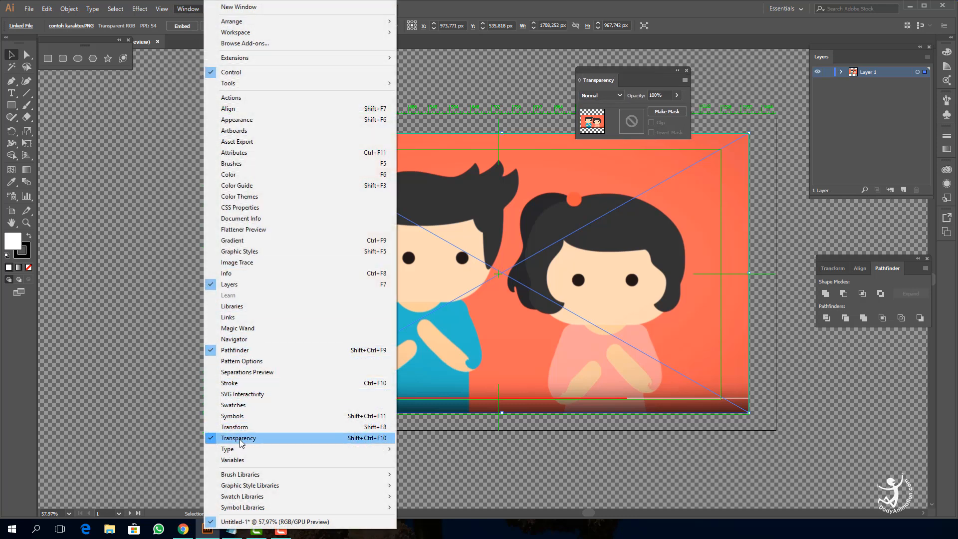
pyautogui.click(636, 86)
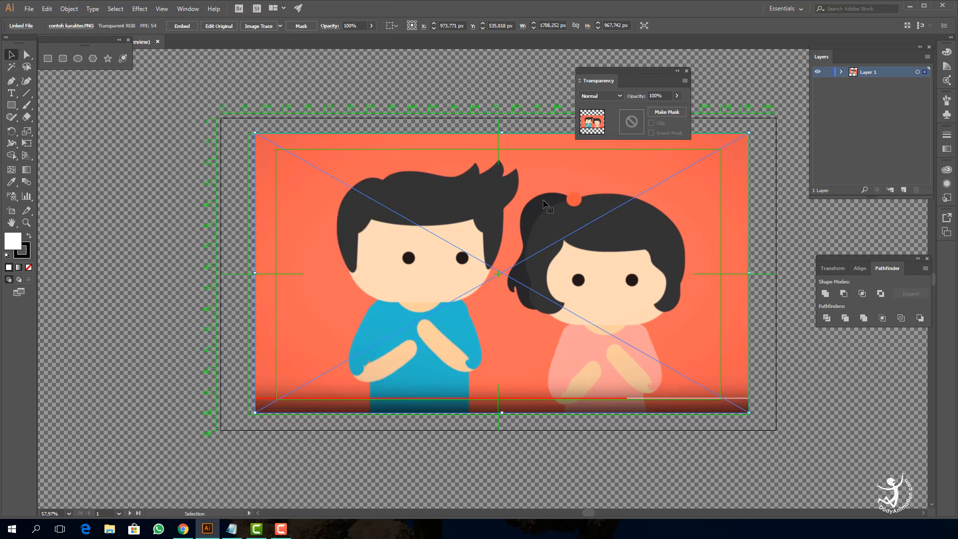
pyautogui.click(676, 95)
pyautogui.moveTo(674, 108); pyautogui.dragTo(652, 107)
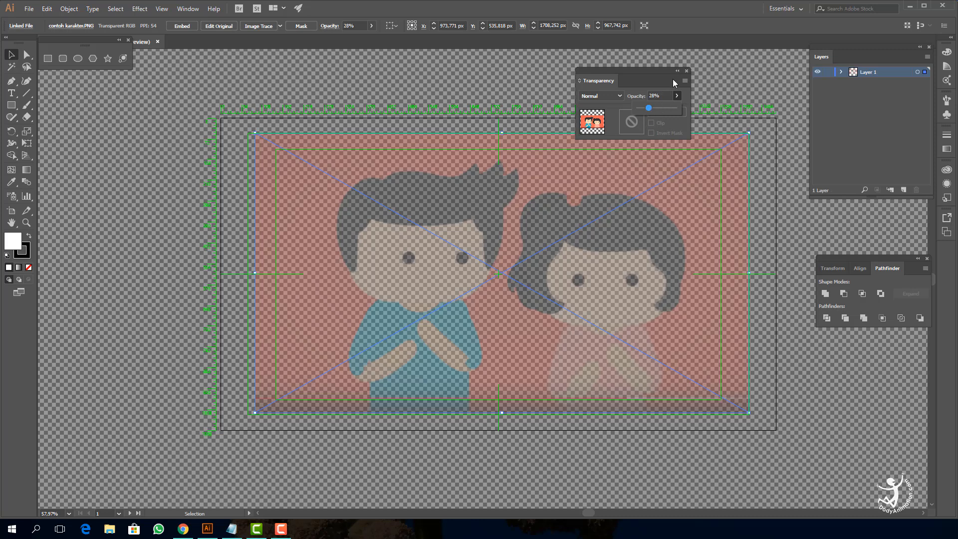
pyautogui.moveTo(647, 74); pyautogui.dragTo(871, 332)
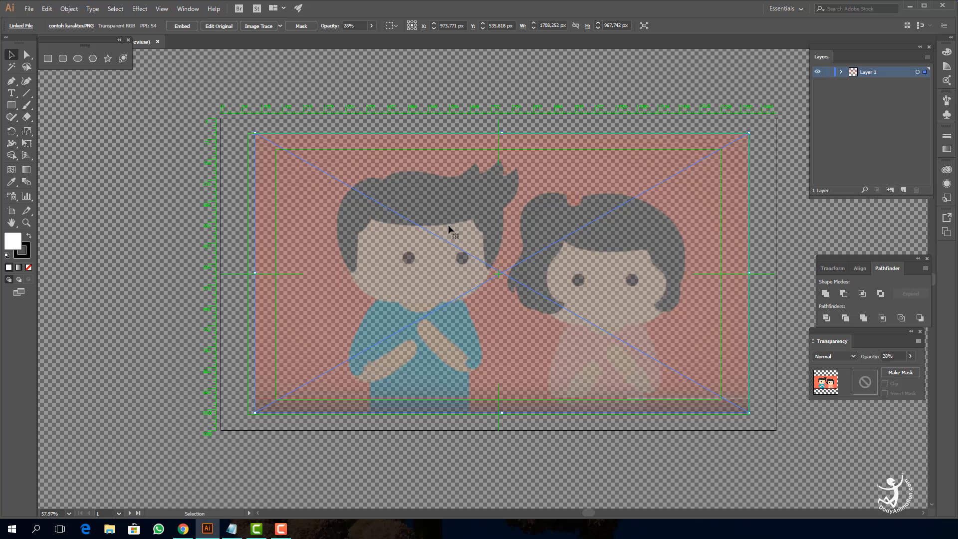
# Lock the layer holding the reference image and add a new layer above it
pyautogui.click(828, 73)
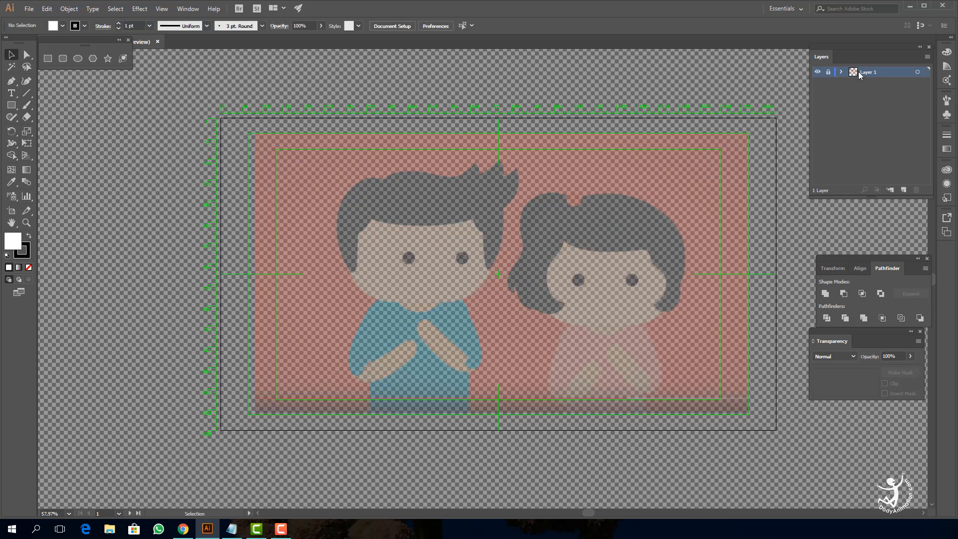
pyautogui.click(904, 190)
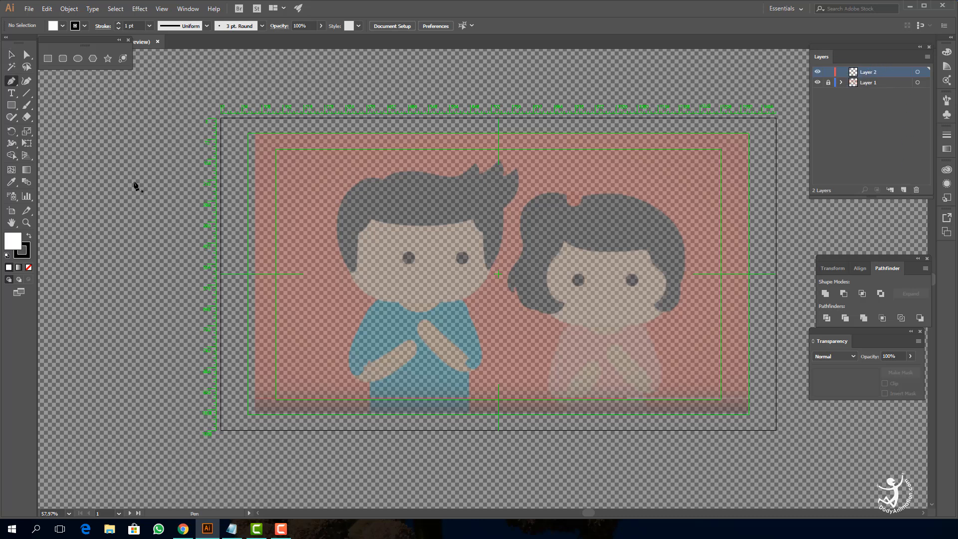
# Draw a rectangle about 490 x 385 px over the boy's face and round all its corners to follow the head
pyautogui.click(48, 58)
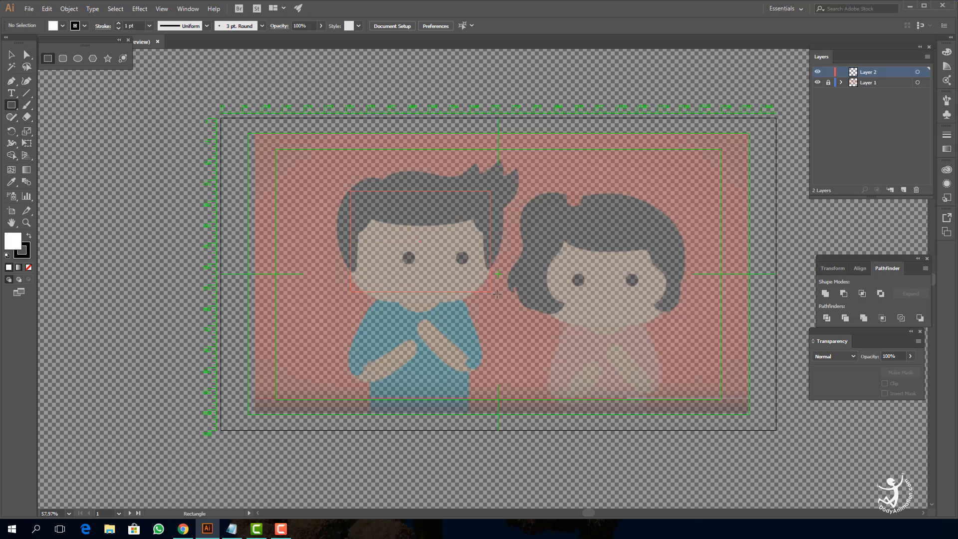
pyautogui.moveTo(496, 293)
pyautogui.mouseDown()
pyautogui.moveTo(503, 302)
pyautogui.moveTo(493, 302)
pyautogui.mouseUp()
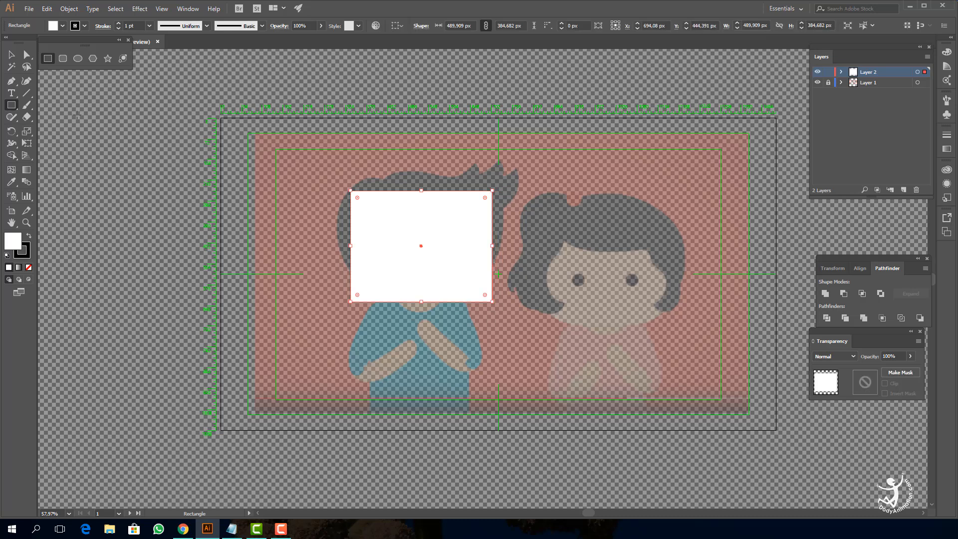
pyautogui.click(27, 54)
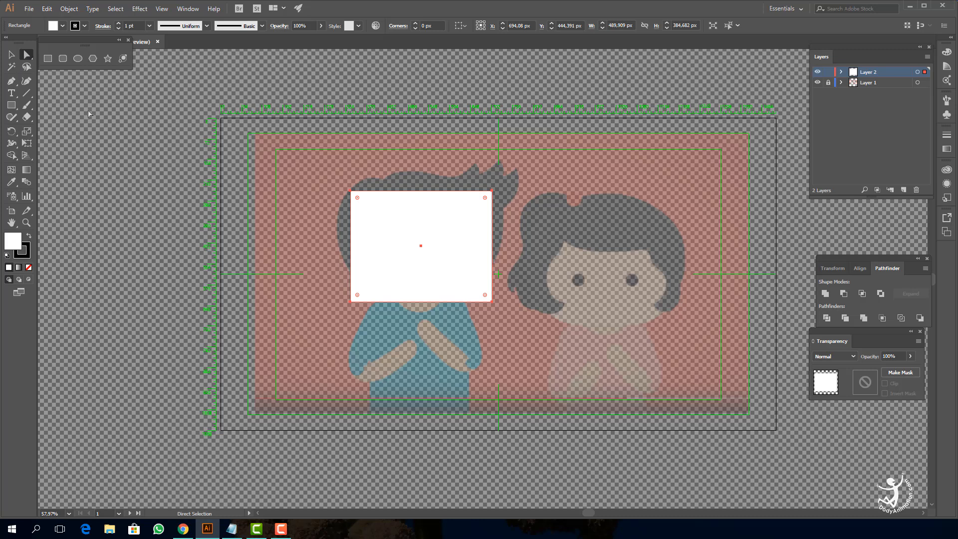
pyautogui.moveTo(357, 295); pyautogui.dragTo(402, 272)
pyautogui.press('v')
pyautogui.click(492, 129)
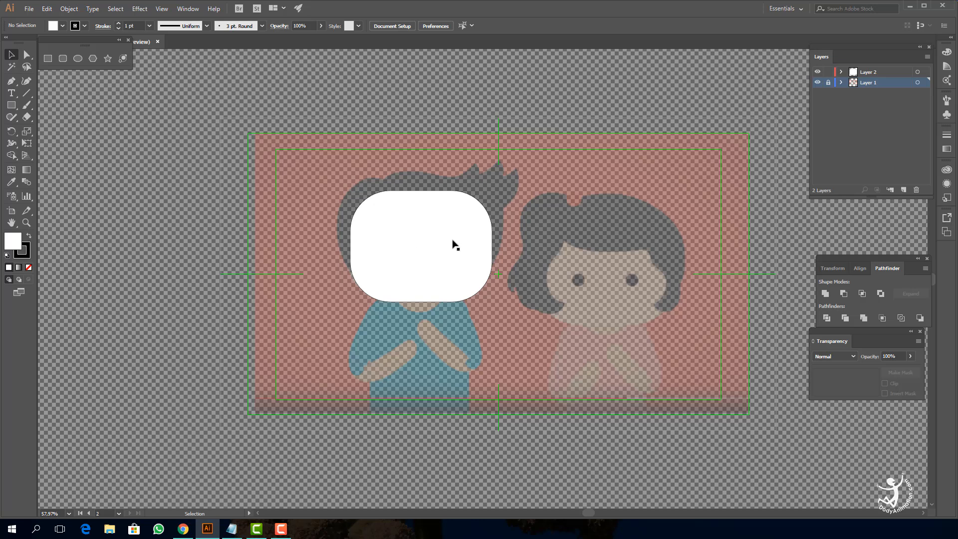
# Make Layer 2 active and show only that layer as outlines so the reference shows through
pyautogui.click(868, 72)
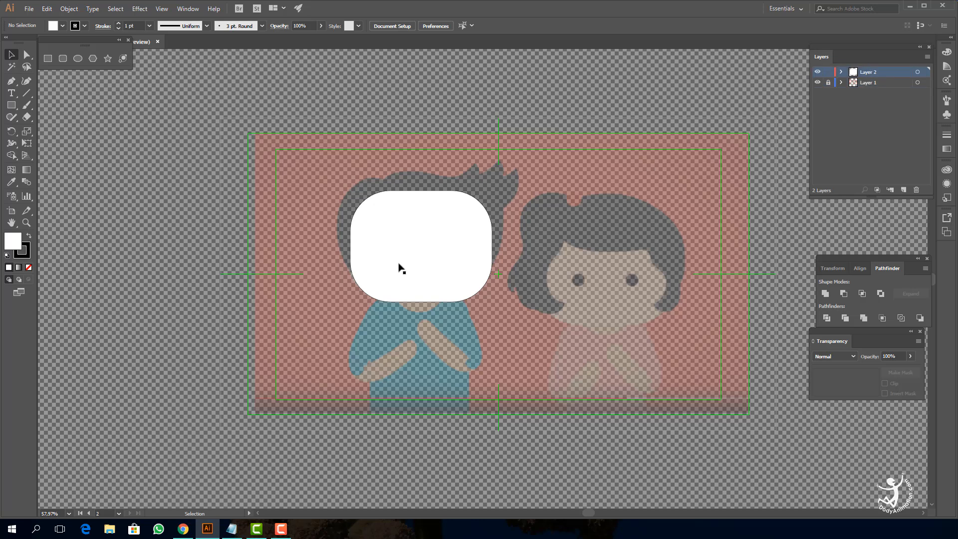
pyautogui.moveTo(378, 229); pyautogui.dragTo(509, 250)
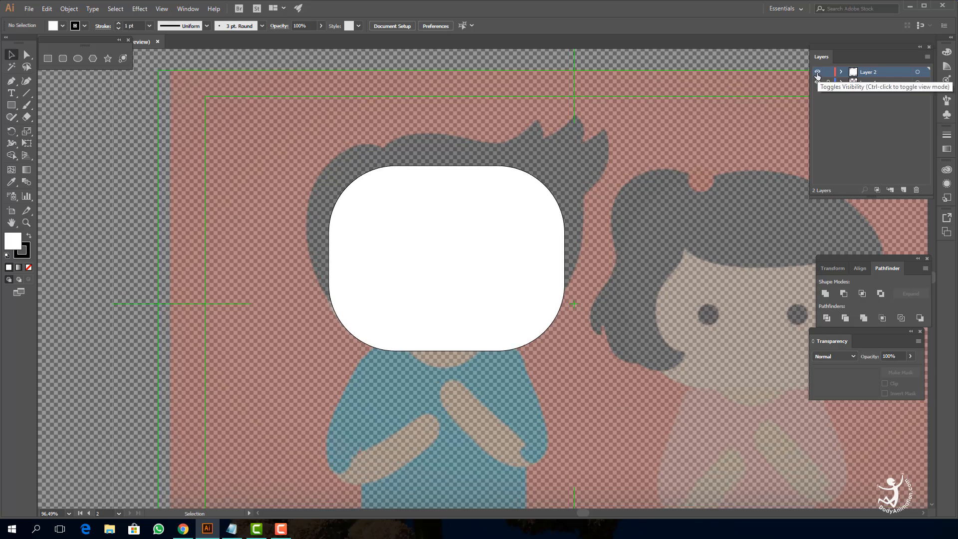
pyautogui.keyDown('ctrl'); pyautogui.click(817, 72); pyautogui.keyUp('ctrl')
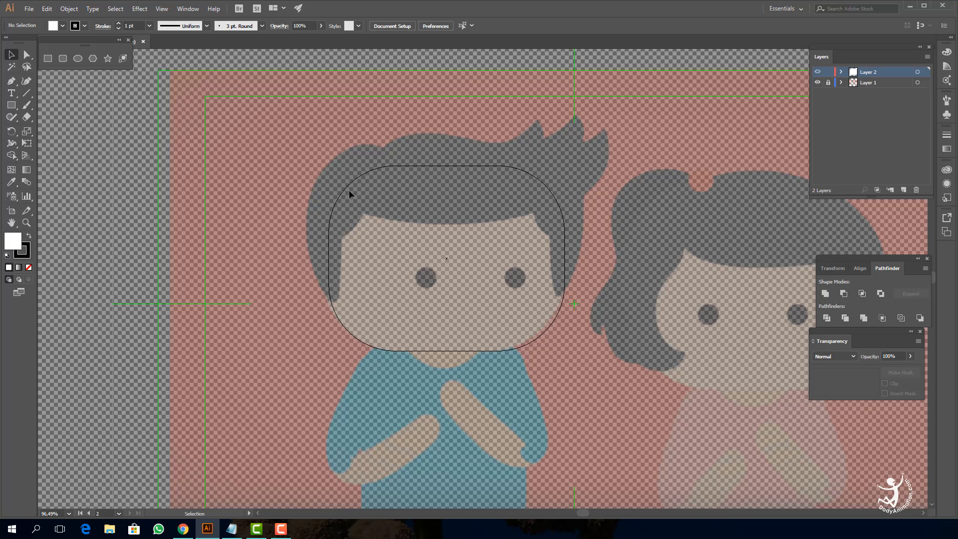
# Start the hair outline with the Pen tool, tracing its left side, left sideburn and the straight fringe across the boy's forehead
pyautogui.click(11, 83)
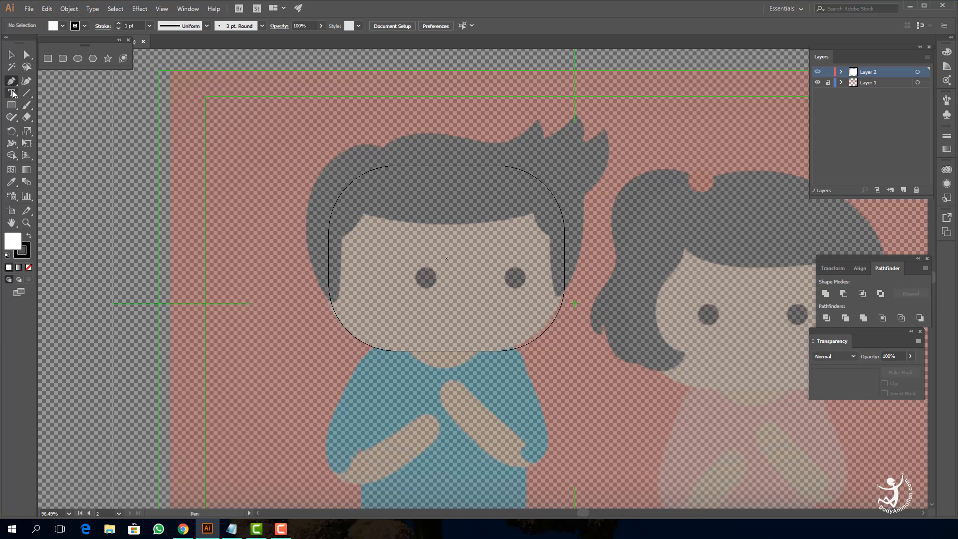
pyautogui.click(384, 148)
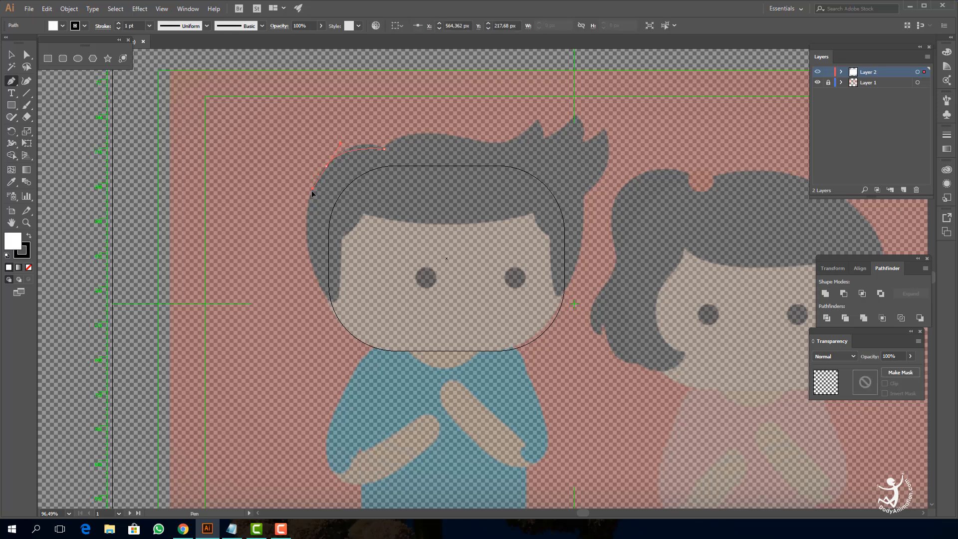
pyautogui.moveTo(312, 190); pyautogui.dragTo(308, 199)
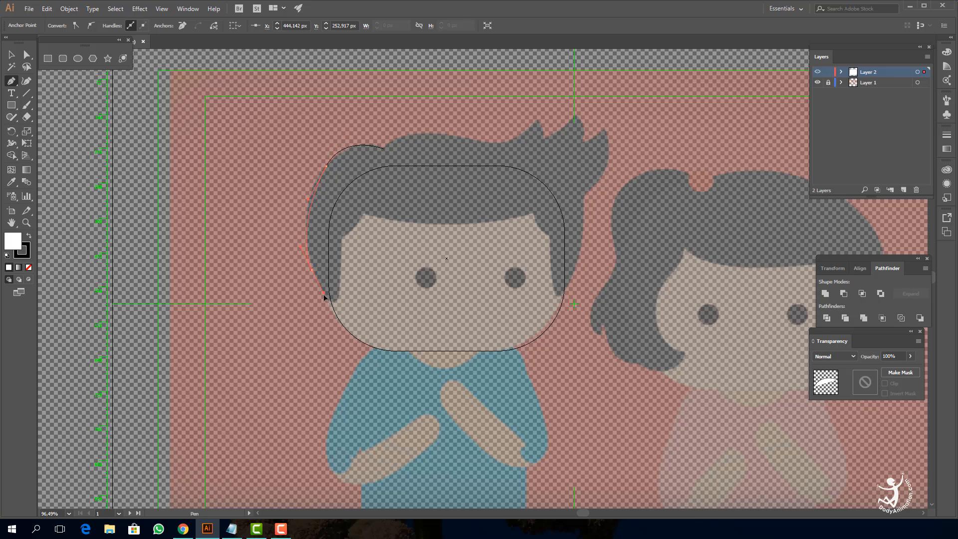
pyautogui.moveTo(322, 300); pyautogui.dragTo(341, 303)
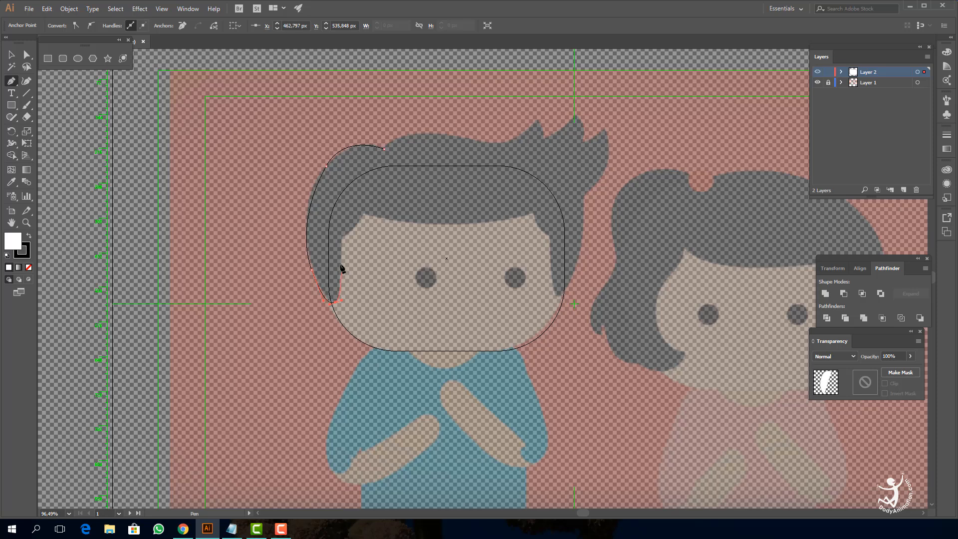
pyautogui.click(341, 238)
pyautogui.click(364, 213)
pyautogui.click(533, 213)
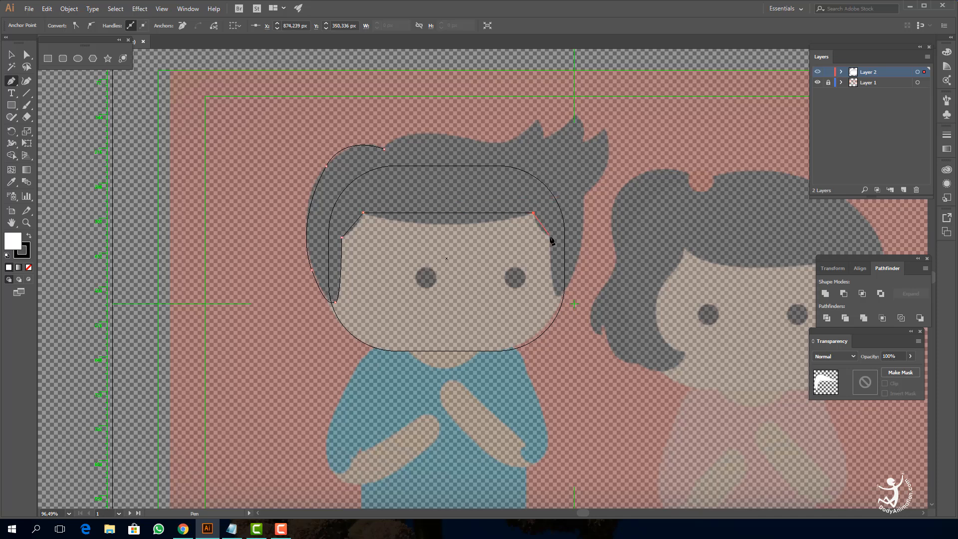
# Continue the hair outline around the right sideburn and the three spikes, then close it at its starting point
pyautogui.click(549, 237)
pyautogui.moveTo(566, 298); pyautogui.dragTo(566, 296)
pyautogui.click(581, 198)
pyautogui.click(606, 129)
pyautogui.click(581, 143)
pyautogui.click(576, 114)
pyautogui.click(545, 141)
pyautogui.click(539, 119)
pyautogui.click(383, 148)
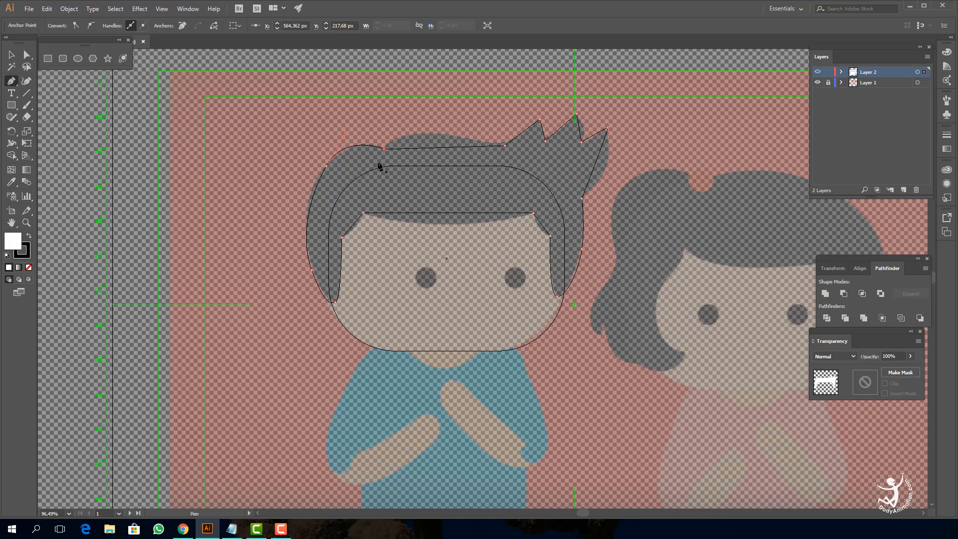
# Bend the hair's top edge, fringe and both temple corners with the Curvature tool to match the reference
pyautogui.click(28, 85)
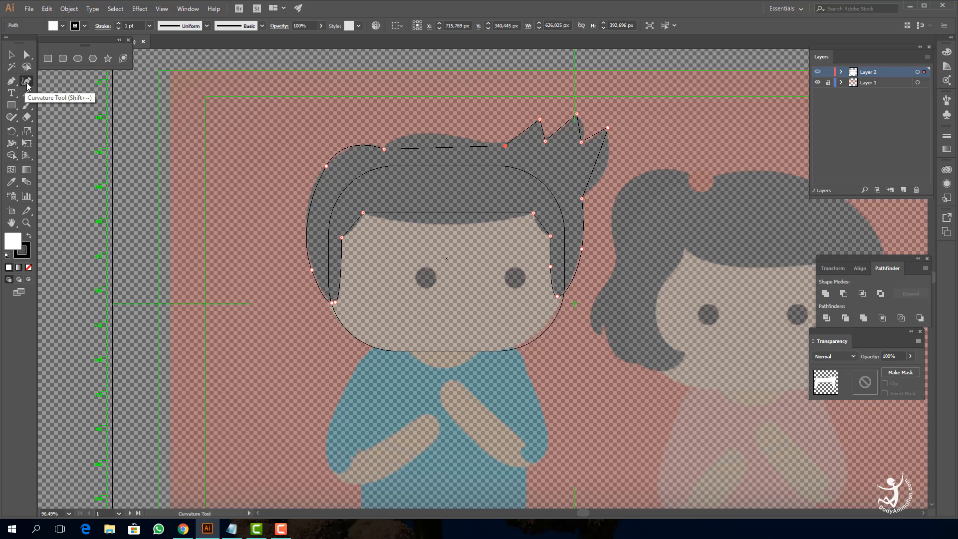
pyautogui.moveTo(422, 148); pyautogui.dragTo(398, 137)
pyautogui.moveTo(456, 129); pyautogui.dragTo(455, 136)
pyautogui.moveTo(438, 213); pyautogui.dragTo(441, 230)
pyautogui.click(357, 227)
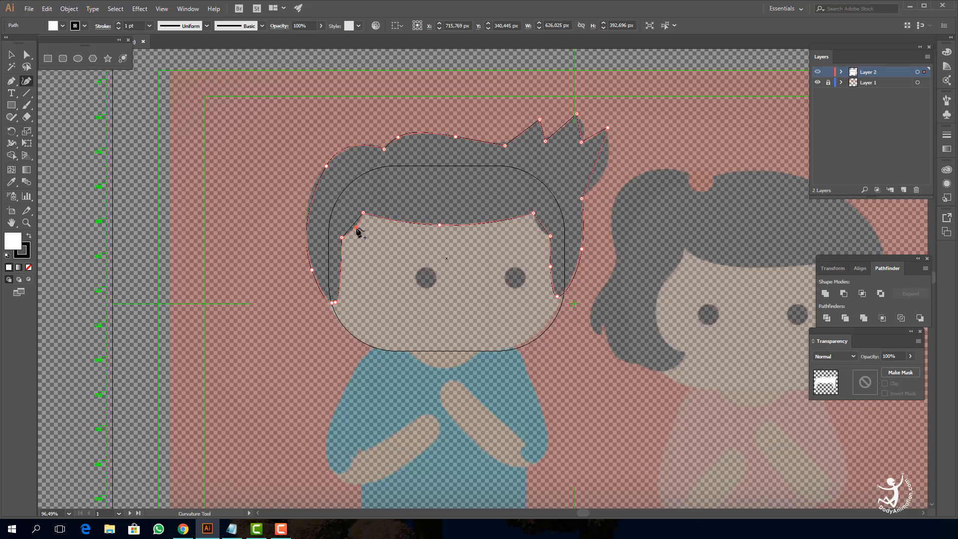
pyautogui.click(538, 227)
# Curve the right outer edge and the sides of the three hair spikes to follow the reference
pyautogui.moveTo(594, 174); pyautogui.dragTo(604, 173)
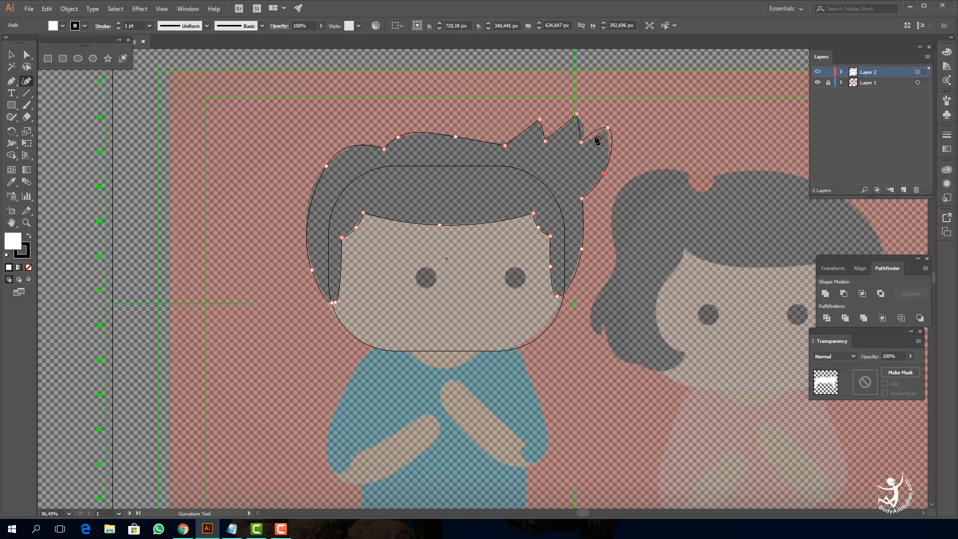
pyautogui.click(594, 135)
pyautogui.moveTo(594, 135); pyautogui.dragTo(583, 128)
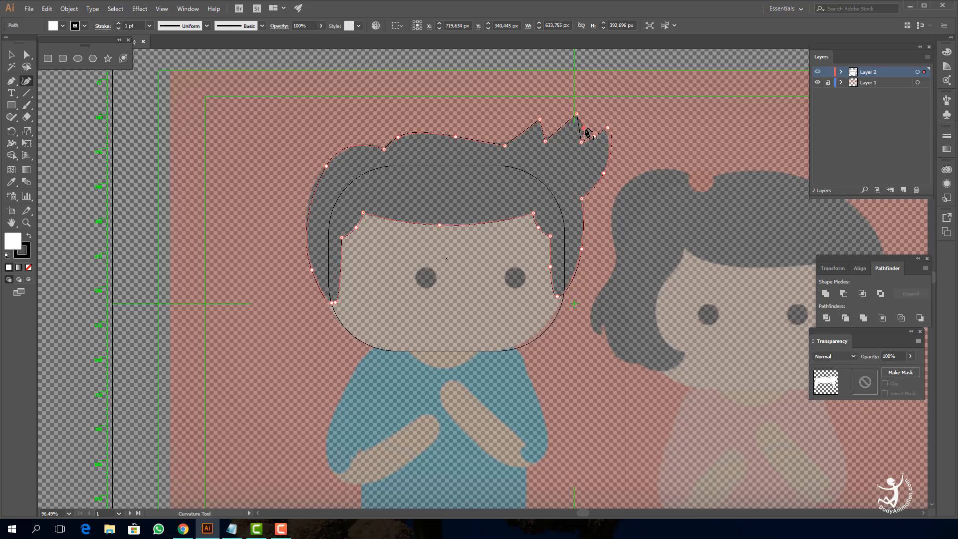
pyautogui.click(562, 129)
pyautogui.click(546, 129)
pyautogui.click(526, 135)
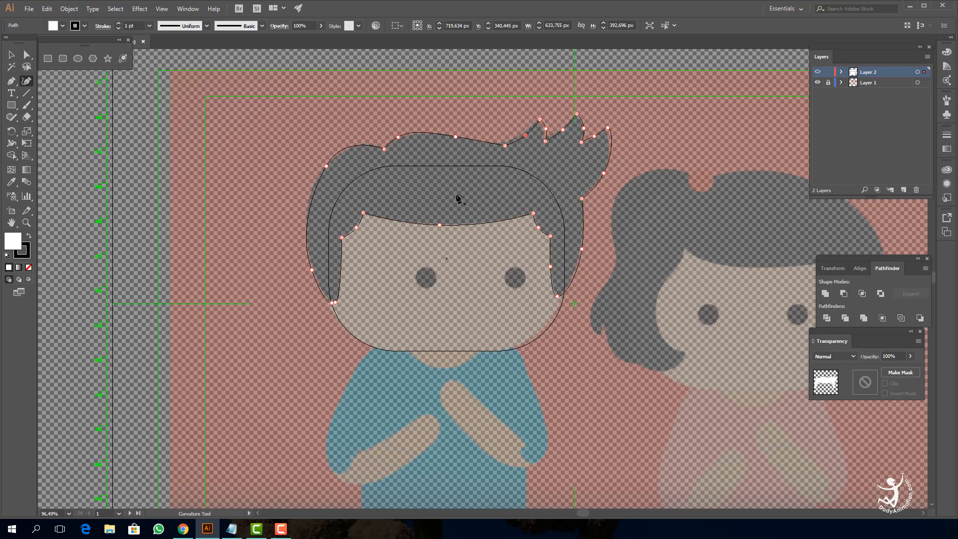
# Adjust the anchors and handles on the hair's left and right sides with Direct Selection to fit the reference
pyautogui.press('a')
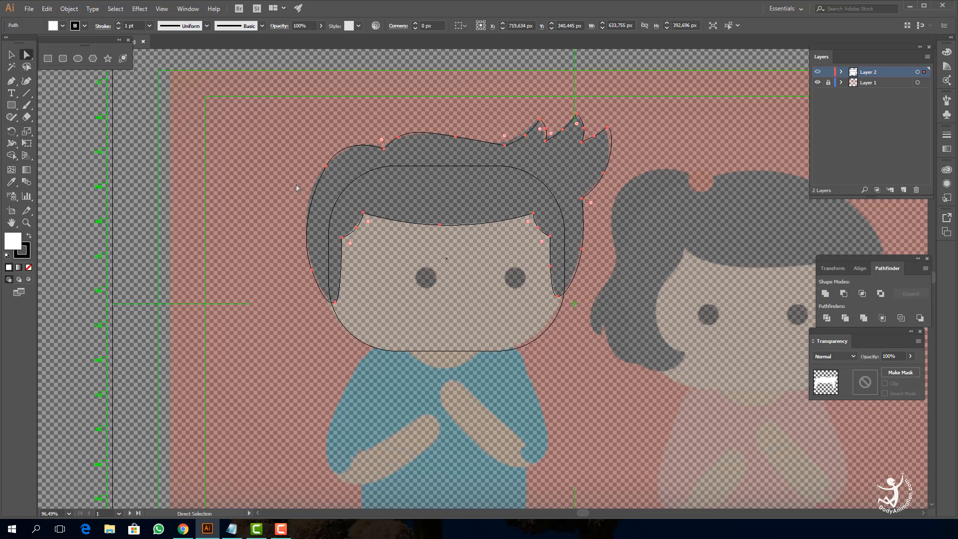
pyautogui.click(299, 190)
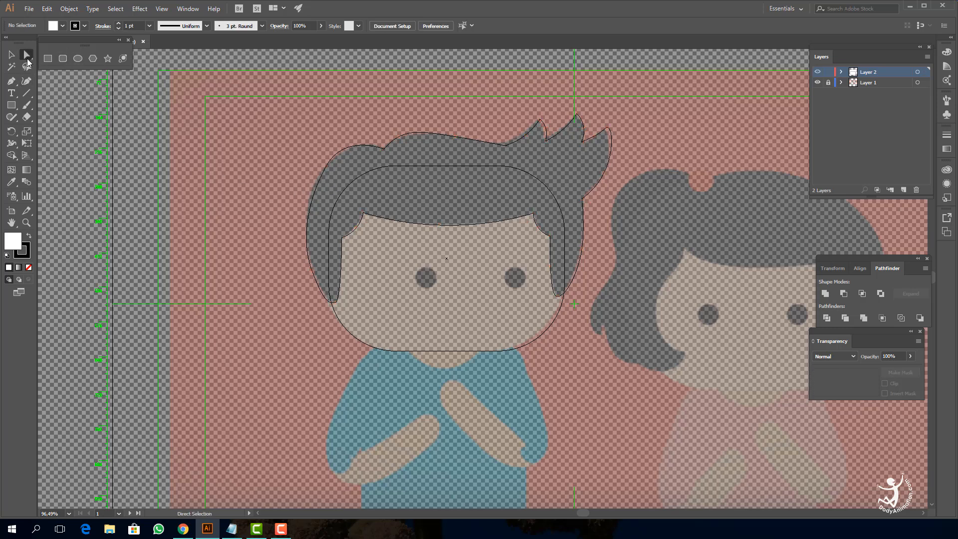
pyautogui.click(329, 181)
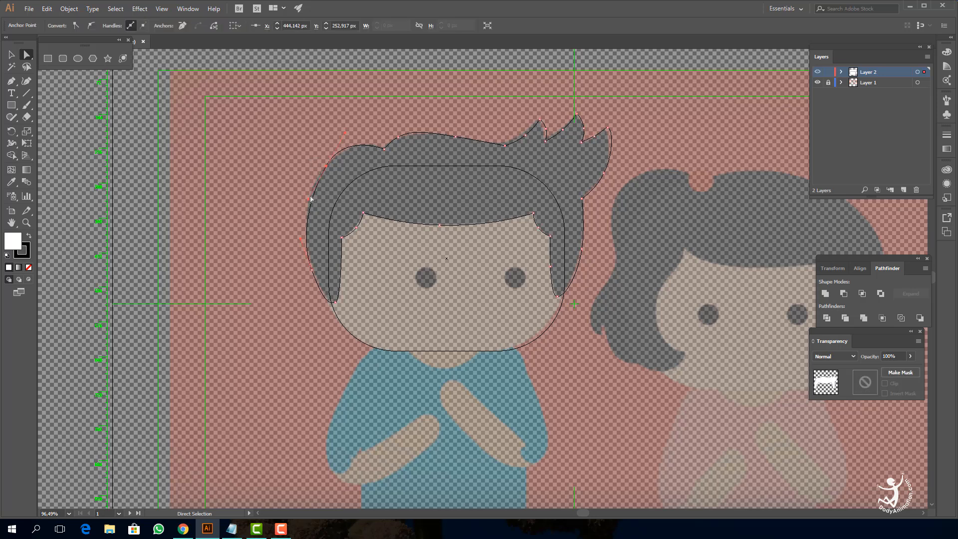
pyautogui.moveTo(314, 160); pyautogui.dragTo(331, 176)
pyautogui.moveTo(347, 136); pyautogui.dragTo(350, 136)
pyautogui.click(582, 249)
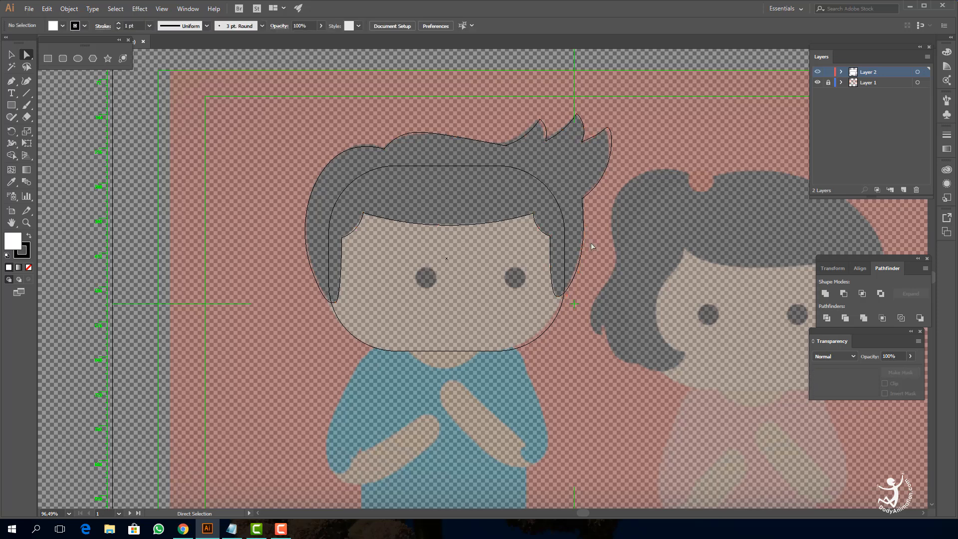
pyautogui.moveTo(579, 277); pyautogui.dragTo(576, 274)
pyautogui.click(600, 270)
# Draw circles about 44 px and 48 px wide over the boy's eyes and one about 170 px wide over the neck
pyautogui.press('space')
pyautogui.moveTo(493, 256); pyautogui.dragTo(419, 215)
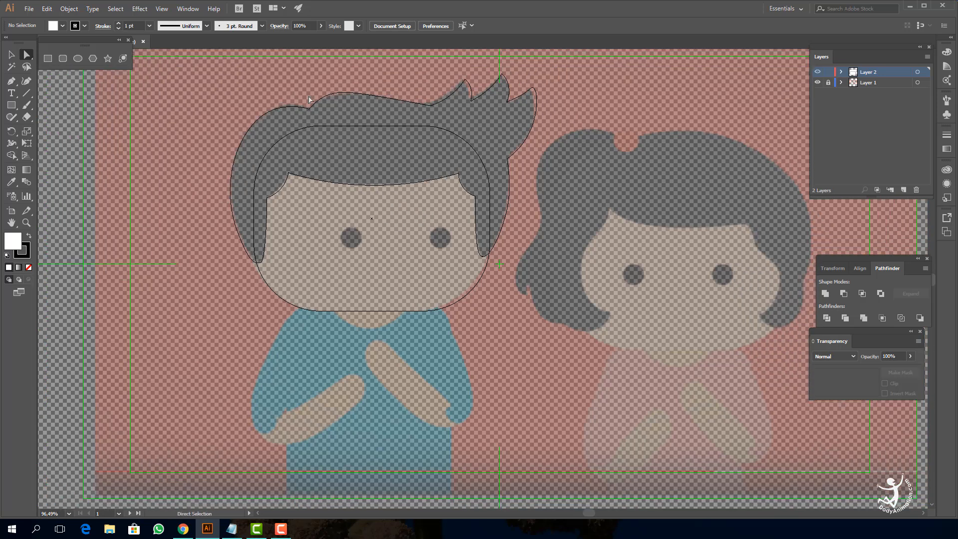
pyautogui.click(78, 59)
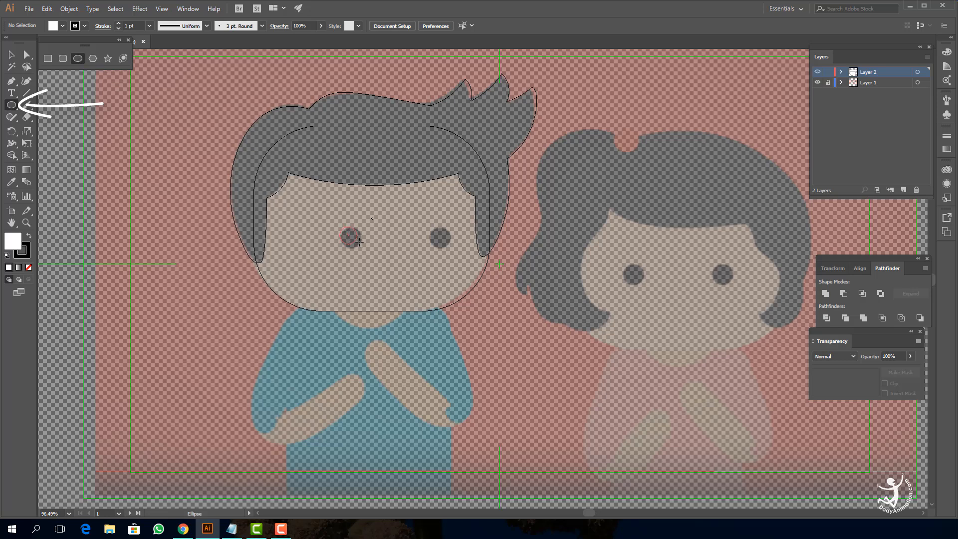
pyautogui.moveTo(359, 242); pyautogui.dragTo(361, 246)
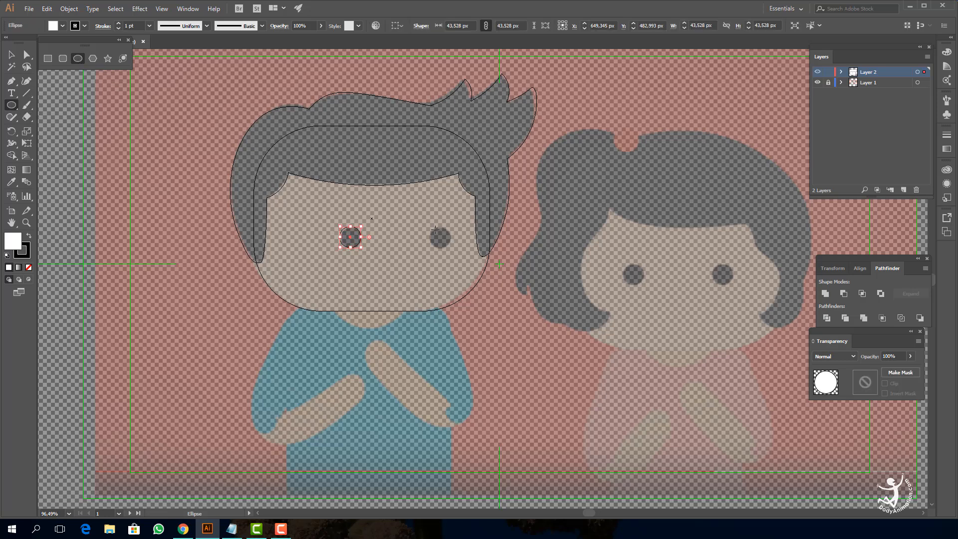
pyautogui.moveTo(451, 242); pyautogui.dragTo(451, 248)
pyautogui.moveTo(433, 282); pyautogui.dragTo(375, 157)
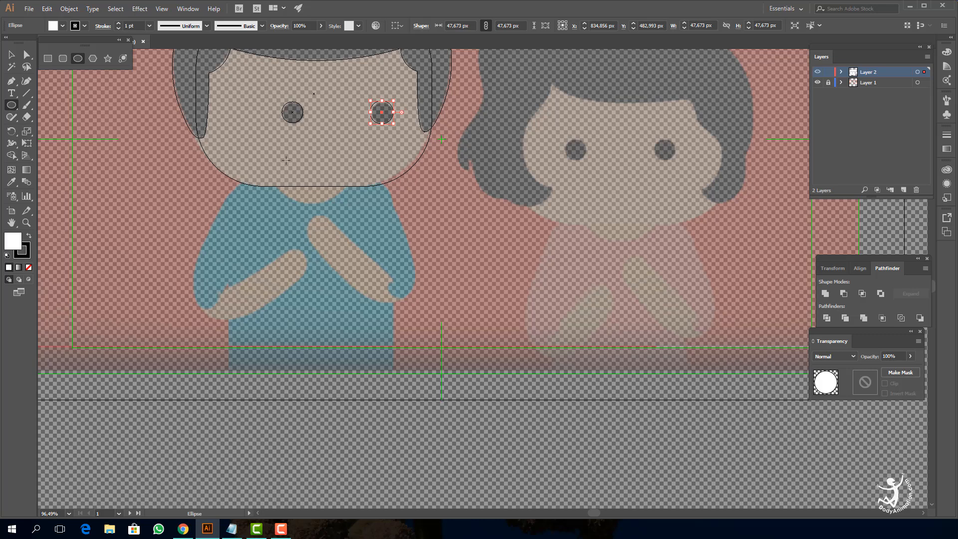
pyautogui.keyDown('ctrl'); pyautogui.click(348, 170); pyautogui.keyUp('ctrl')
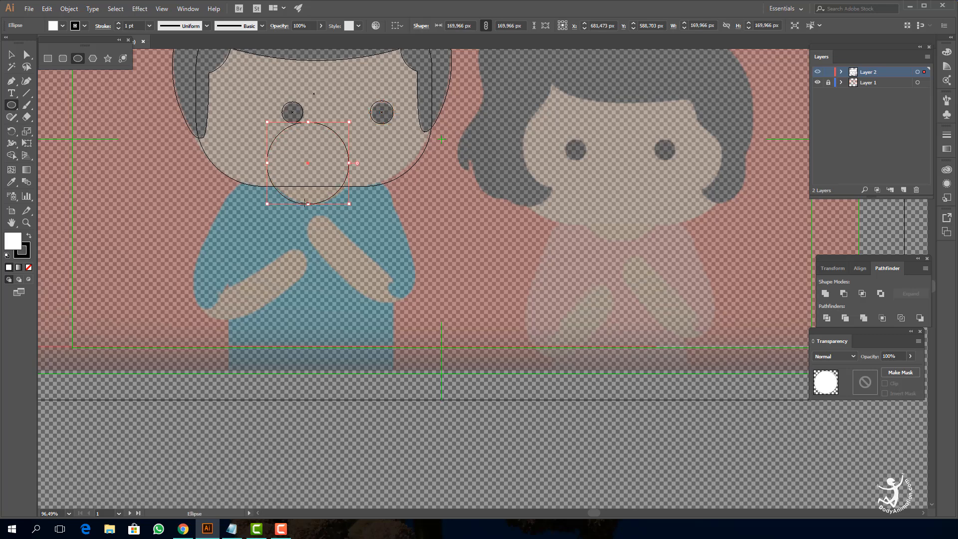
# Trace the boy's torso as a closed Pen path with rounded shoulders, extending it slightly below the reference image
pyautogui.click(10, 85)
pyautogui.moveTo(260, 176); pyautogui.dragTo(233, 389)
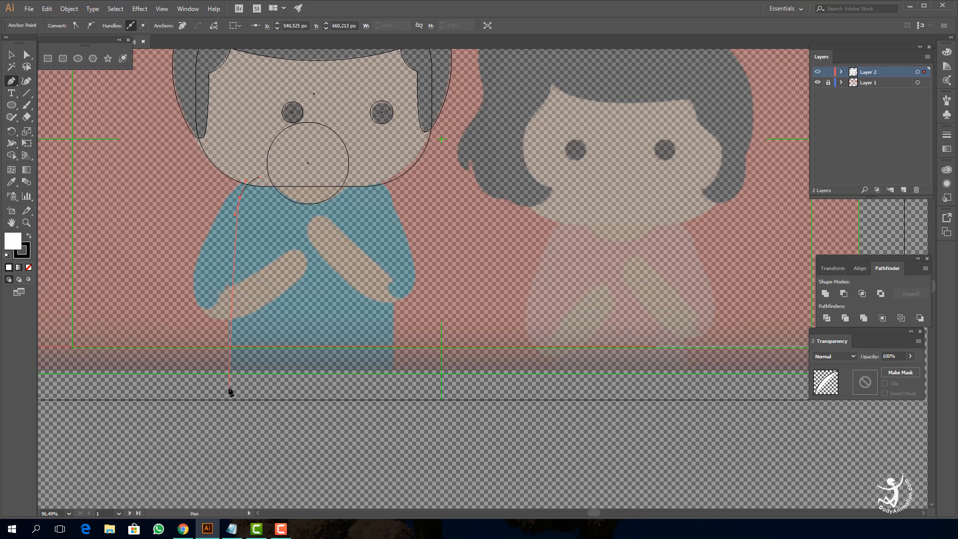
pyautogui.click(229, 389)
pyautogui.click(394, 388)
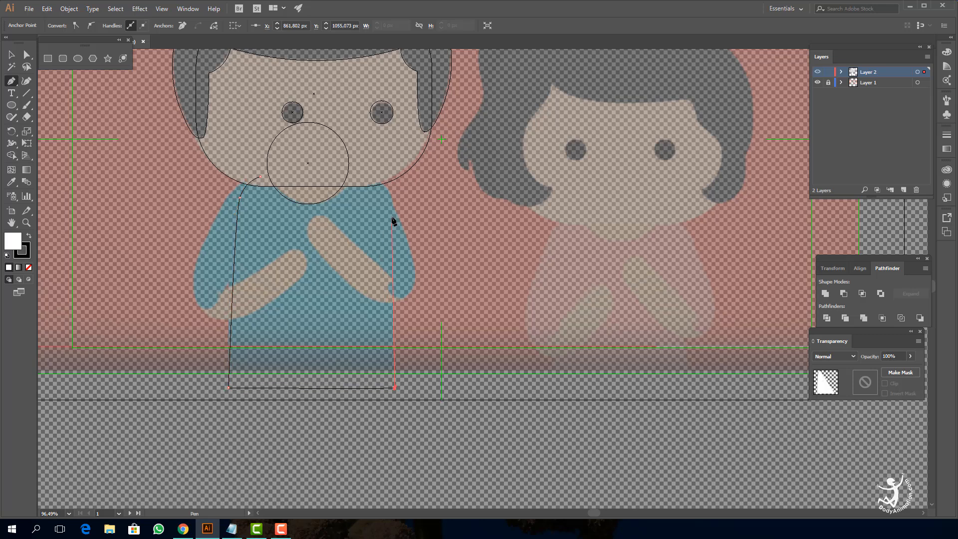
pyautogui.moveTo(391, 214); pyautogui.dragTo(354, 175)
pyautogui.click(260, 177)
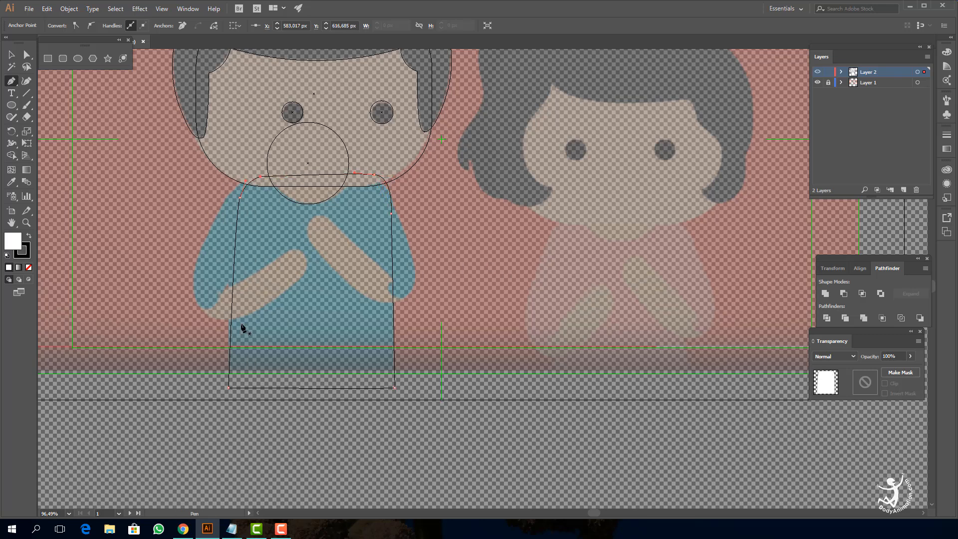
# Move the torso's left shoulder anchor outward to fit the reference and deselect the path
pyautogui.press('a')
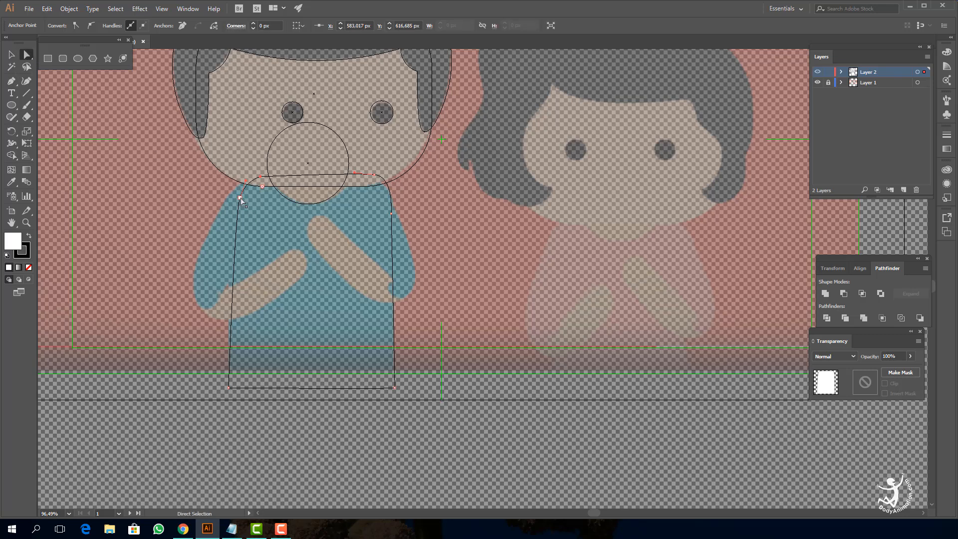
pyautogui.moveTo(240, 198); pyautogui.dragTo(252, 190)
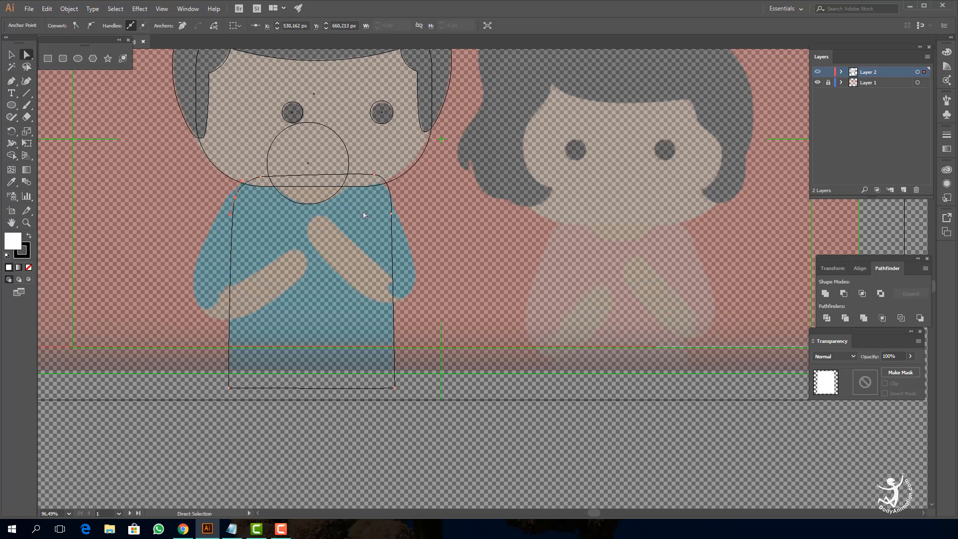
pyautogui.click(438, 224)
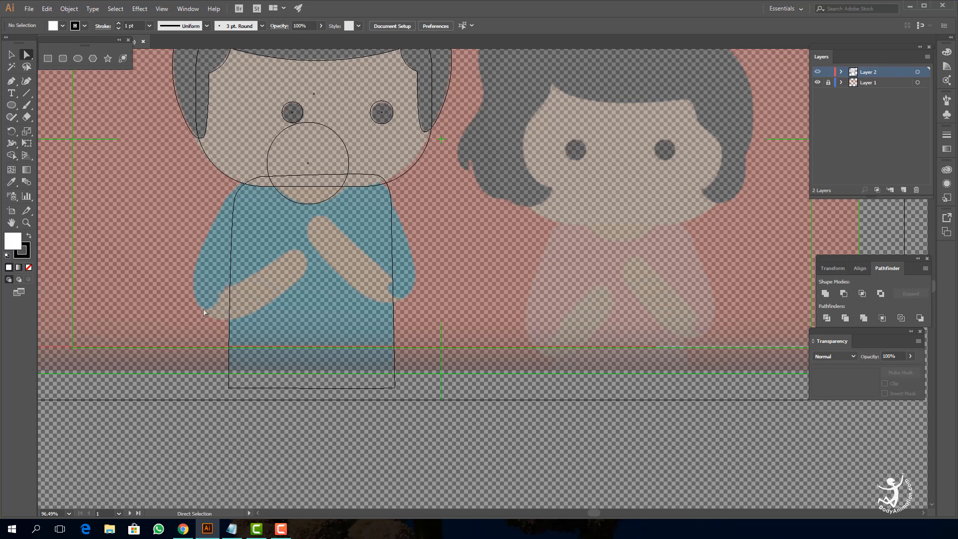
# Rename Layer 2 as badan and add a new layer named tangan1 above it
pyautogui.doubleClick(867, 73)
pyautogui.write('badan')
pyautogui.press('Return')
pyautogui.click(903, 190)
pyautogui.doubleClick(867, 73)
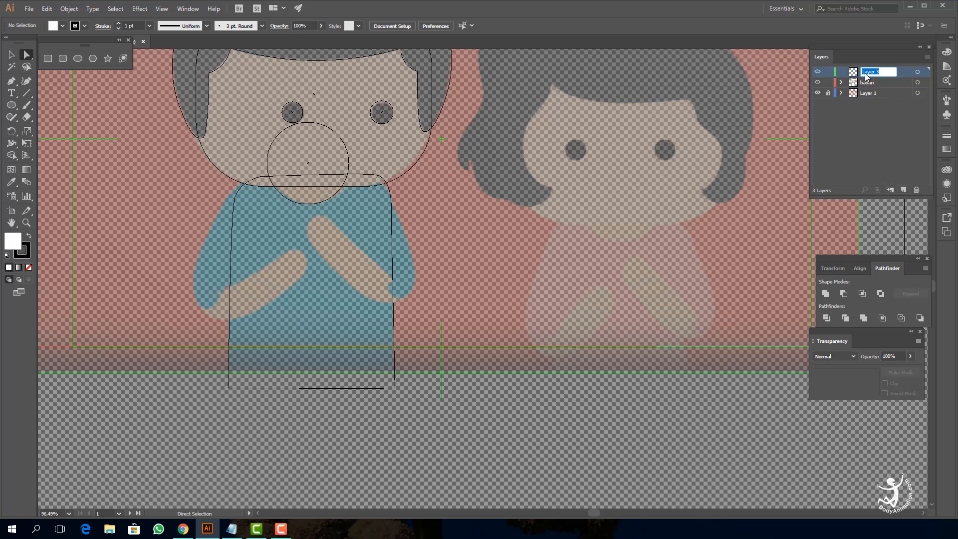
pyautogui.write('tangan1')
pyautogui.press('Return')
# Trace the boy's bent left-hand arm as a closed Pen path from the shoulder around the elbow and hand
pyautogui.press('p')
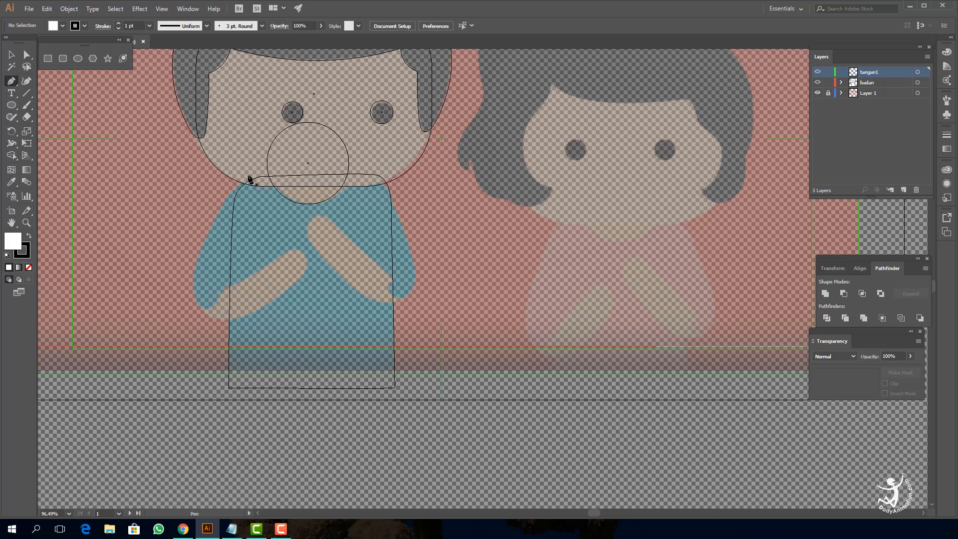
pyautogui.click(248, 176)
pyautogui.click(190, 298)
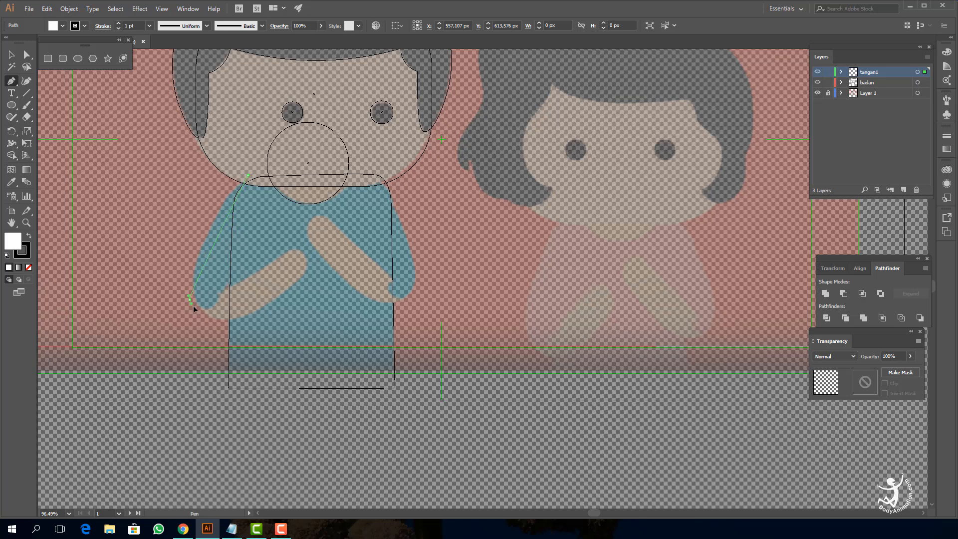
pyautogui.moveTo(193, 305); pyautogui.dragTo(222, 324)
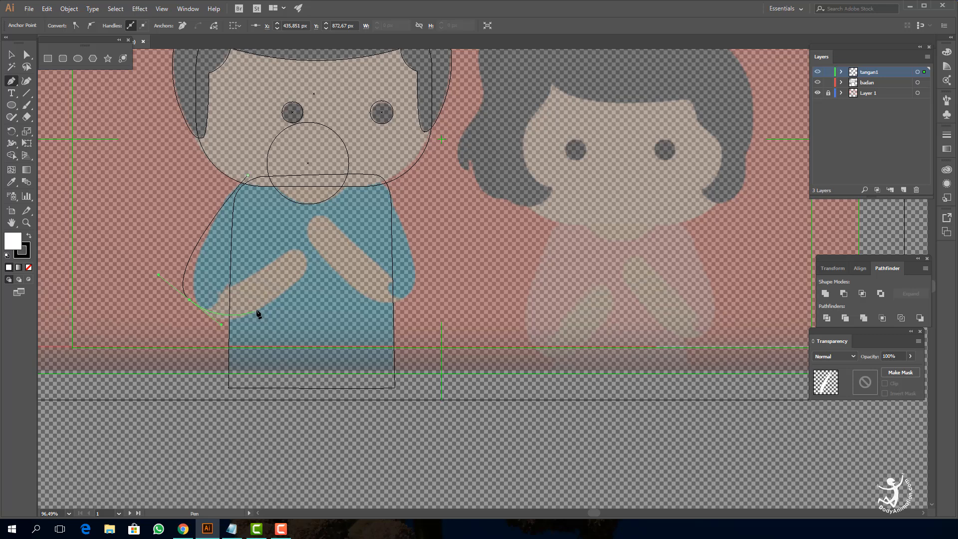
pyautogui.moveTo(286, 290); pyautogui.dragTo(289, 288)
pyautogui.moveTo(299, 251); pyautogui.dragTo(295, 248)
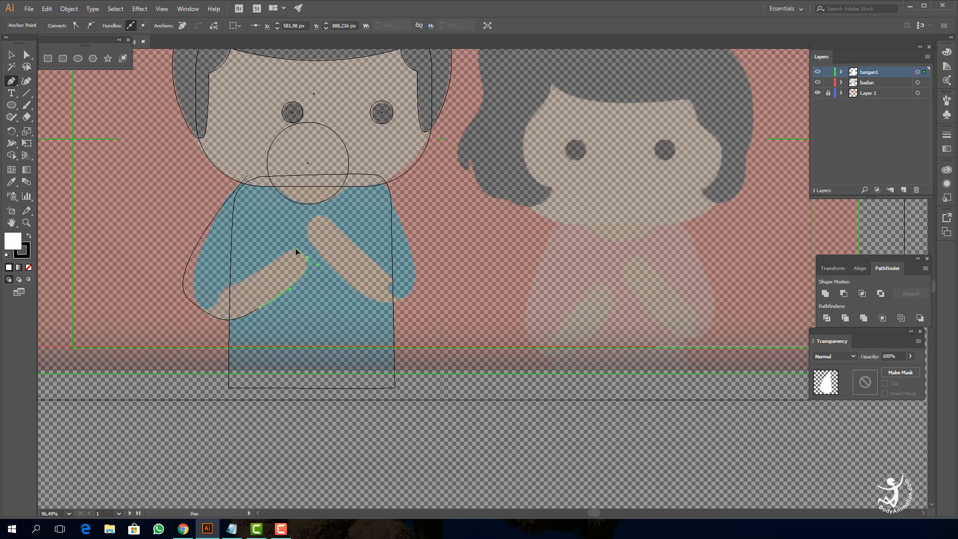
pyautogui.click(232, 287)
pyautogui.moveTo(227, 276); pyautogui.dragTo(235, 259)
pyautogui.moveTo(276, 203); pyautogui.dragTo(271, 189)
pyautogui.click(247, 175)
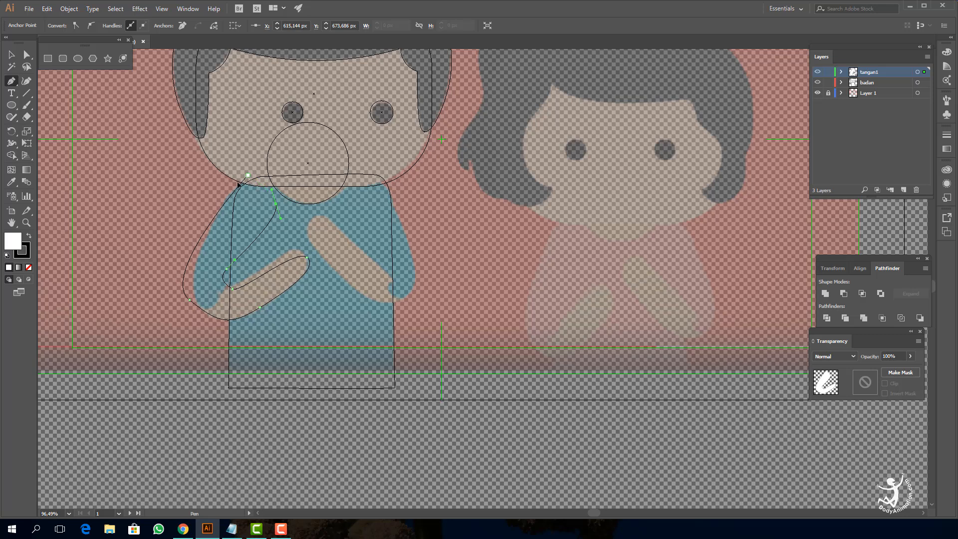
# Adjust the arm path's elbow, forearm, hand and inner-edge anchors with Direct Selection to match the reference
pyautogui.click(27, 54)
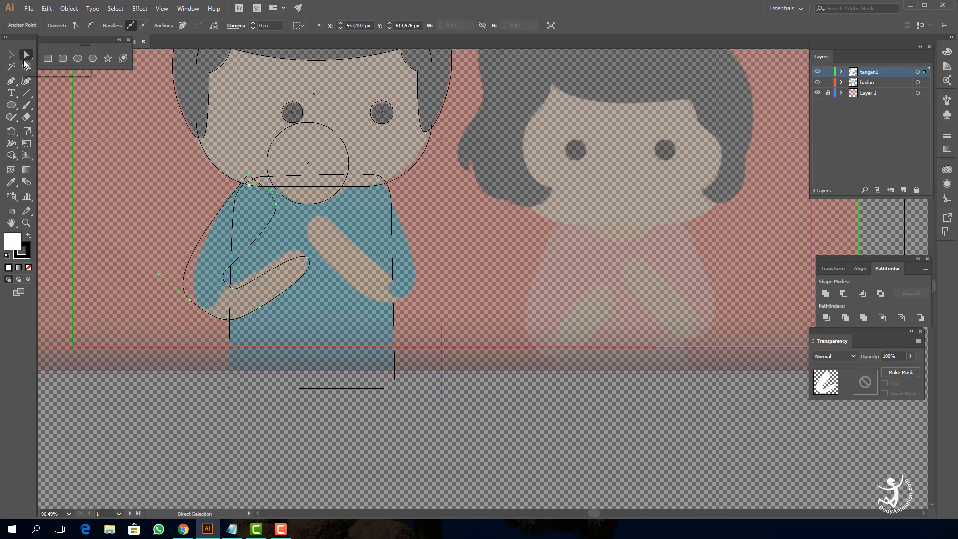
pyautogui.moveTo(190, 302); pyautogui.dragTo(200, 305)
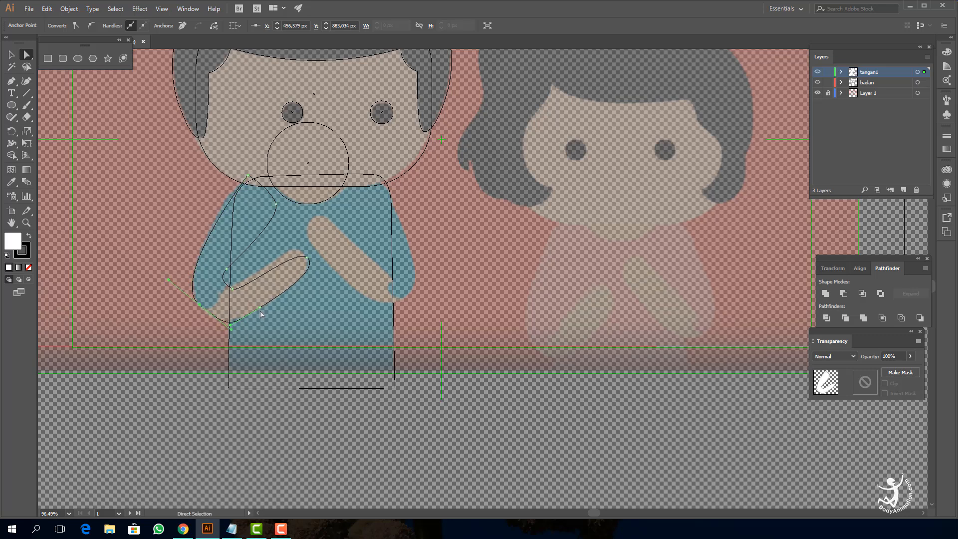
pyautogui.moveTo(260, 308); pyautogui.dragTo(264, 302)
pyautogui.moveTo(307, 257); pyautogui.dragTo(288, 237)
pyautogui.click(232, 289)
pyautogui.moveTo(226, 270); pyautogui.dragTo(271, 180)
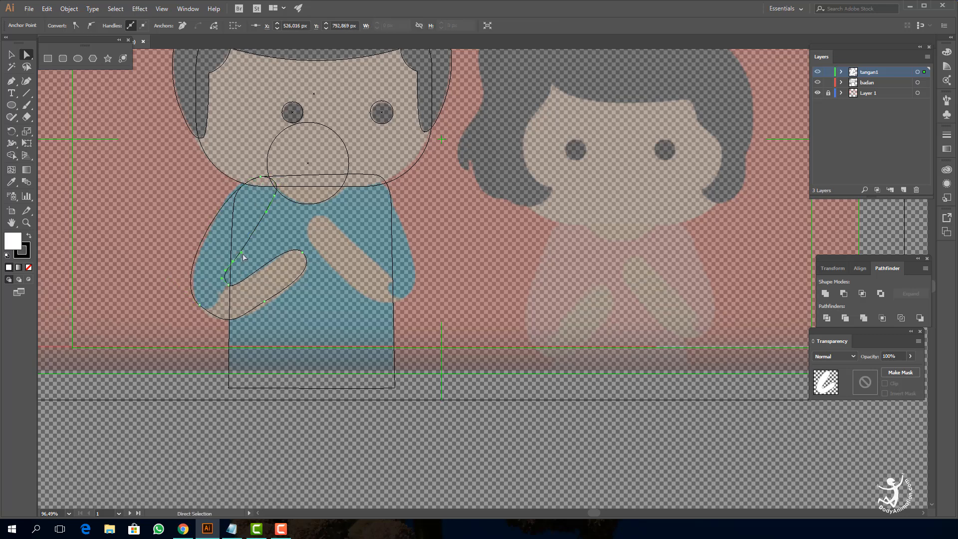
# Reshape the lower elbow curve of the arm path to match the reference and deselect it
pyautogui.moveTo(258, 305); pyautogui.dragTo(218, 322)
pyautogui.click(270, 246)
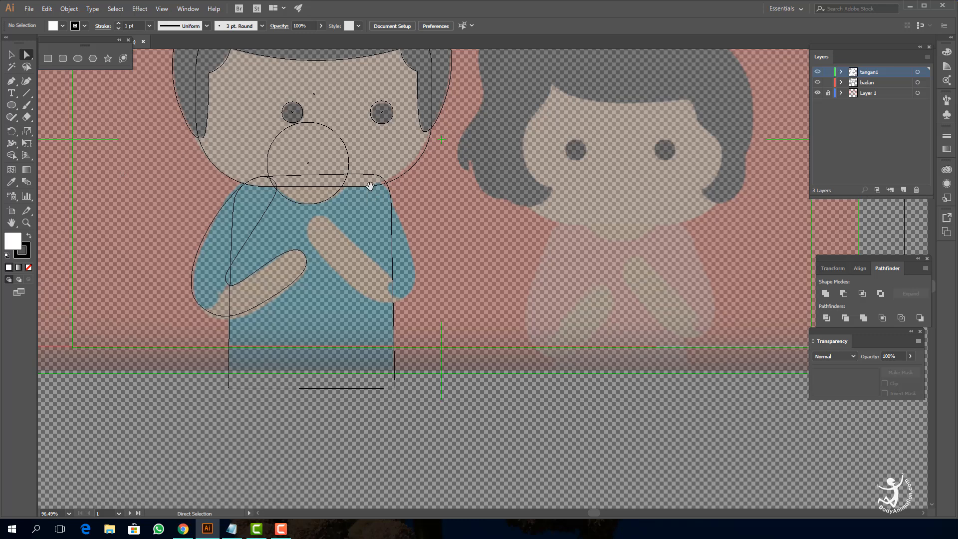
# Switch the tangan1 and badan layers from outline display to preview display
pyautogui.moveTo(369, 185); pyautogui.dragTo(358, 221)
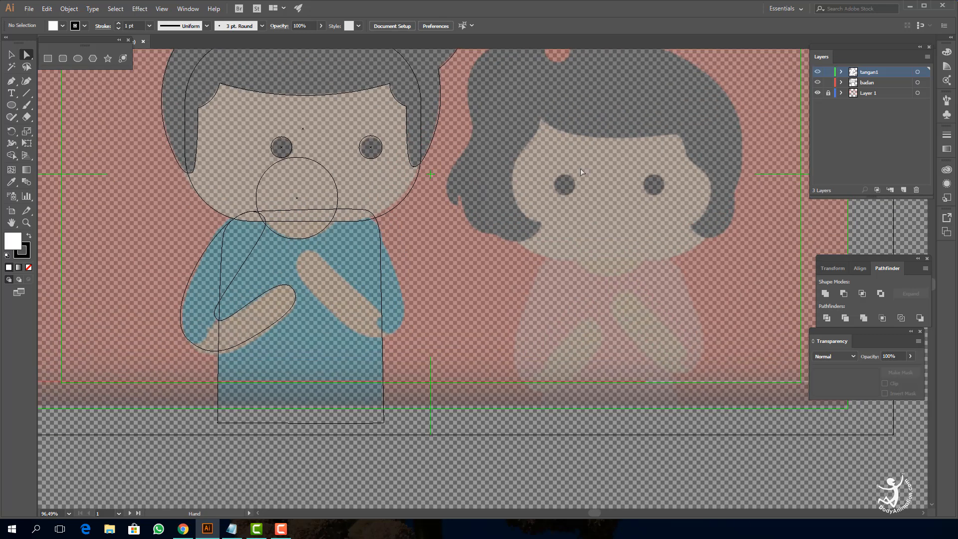
pyautogui.click(817, 73)
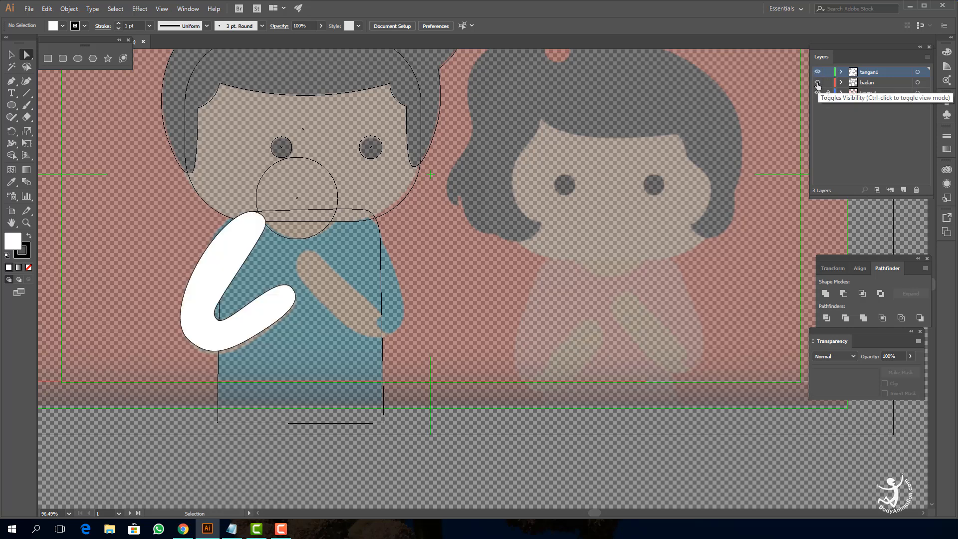
pyautogui.click(817, 83)
# Unlock Layer 1, set the reference image's opacity to 100%, and lock the layer again
pyautogui.press('z')
pyautogui.moveTo(453, 214); pyautogui.dragTo(370, 246)
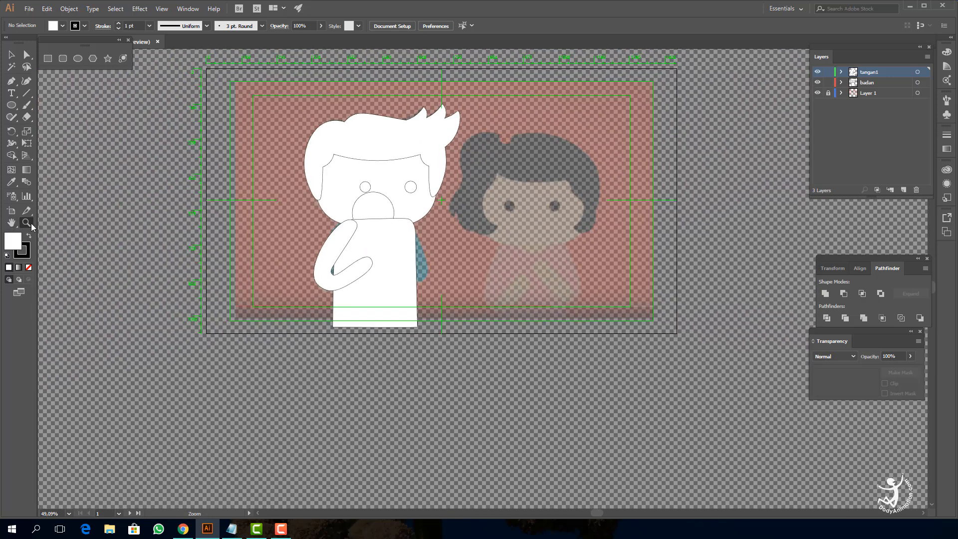
pyautogui.moveTo(378, 213); pyautogui.dragTo(380, 213)
pyautogui.press('v')
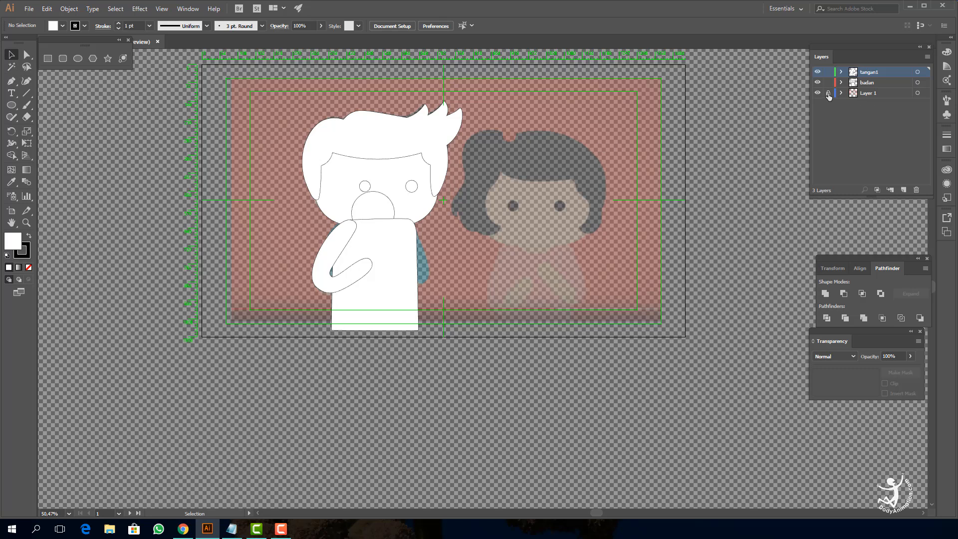
pyautogui.click(555, 179)
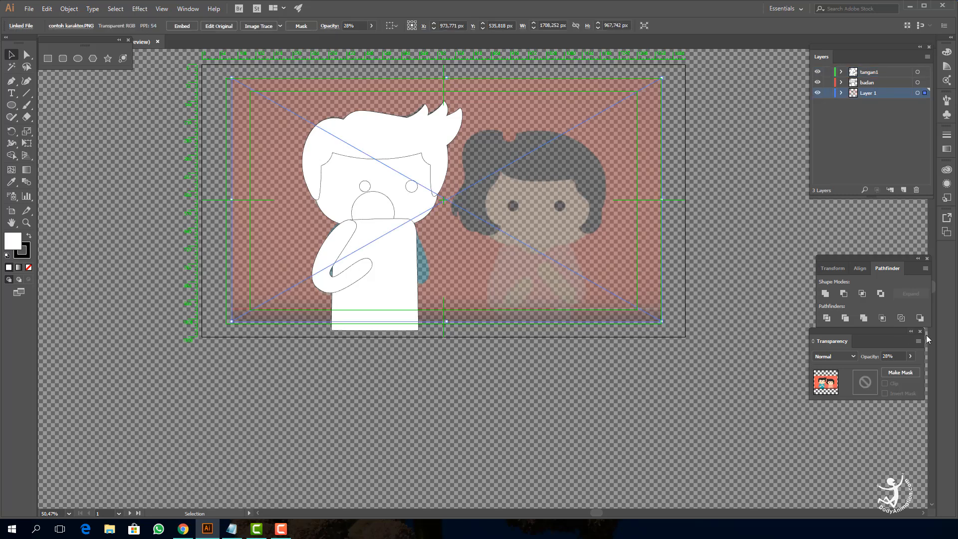
pyautogui.click(911, 356)
pyautogui.moveTo(881, 368); pyautogui.dragTo(923, 370)
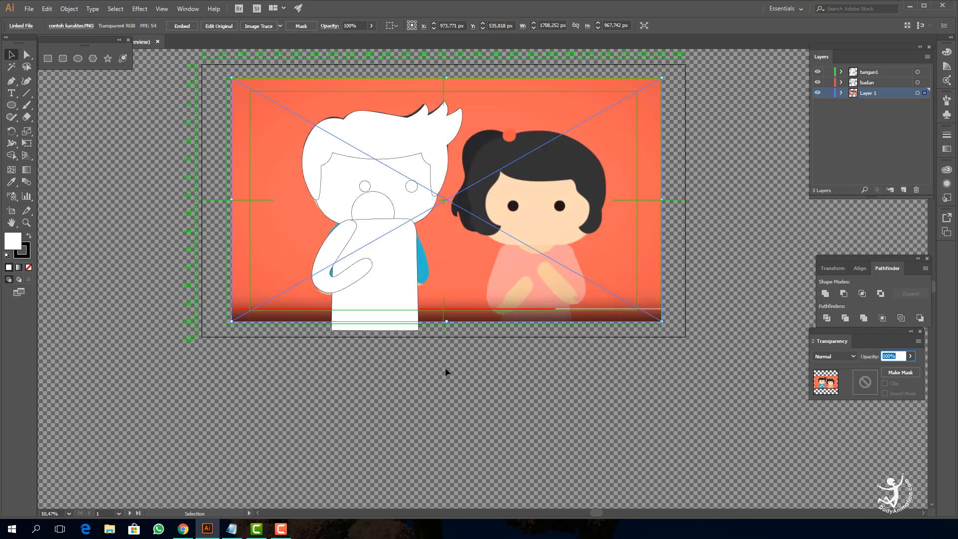
pyautogui.click(445, 363)
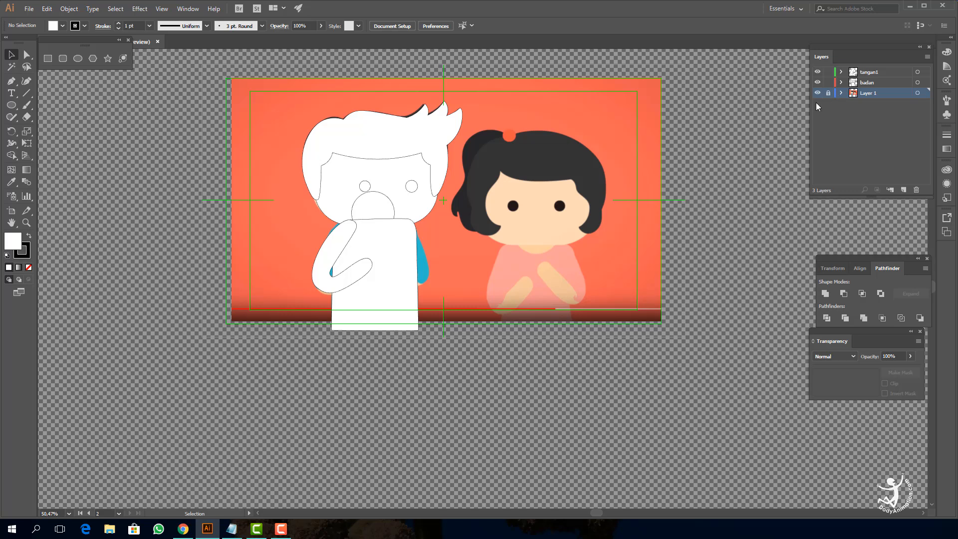
# Move all artwork on the tangan1 and badan layers about 650 px left, beside the reference boy, and deselect it
pyautogui.press('z')
pyautogui.moveTo(455, 199); pyautogui.dragTo(491, 214)
pyautogui.press('v')
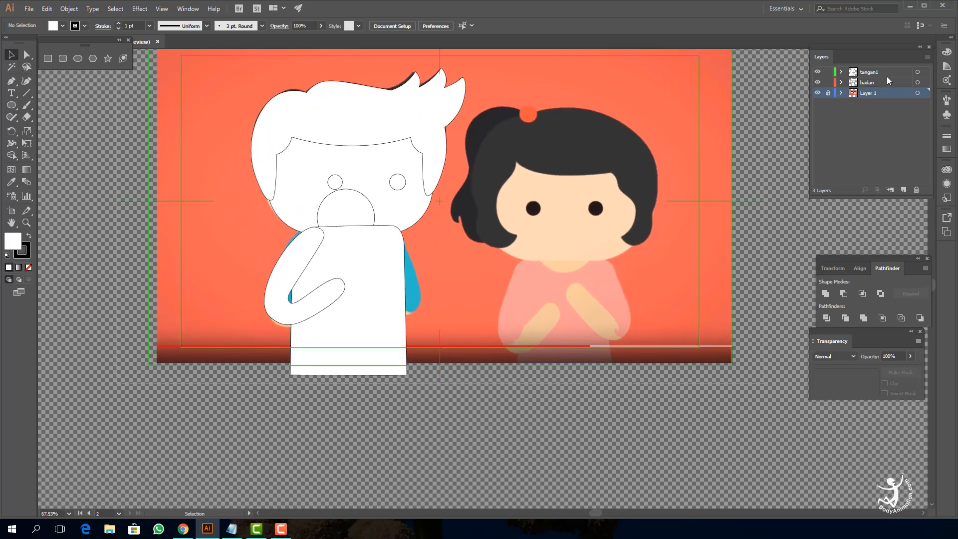
pyautogui.click(917, 74)
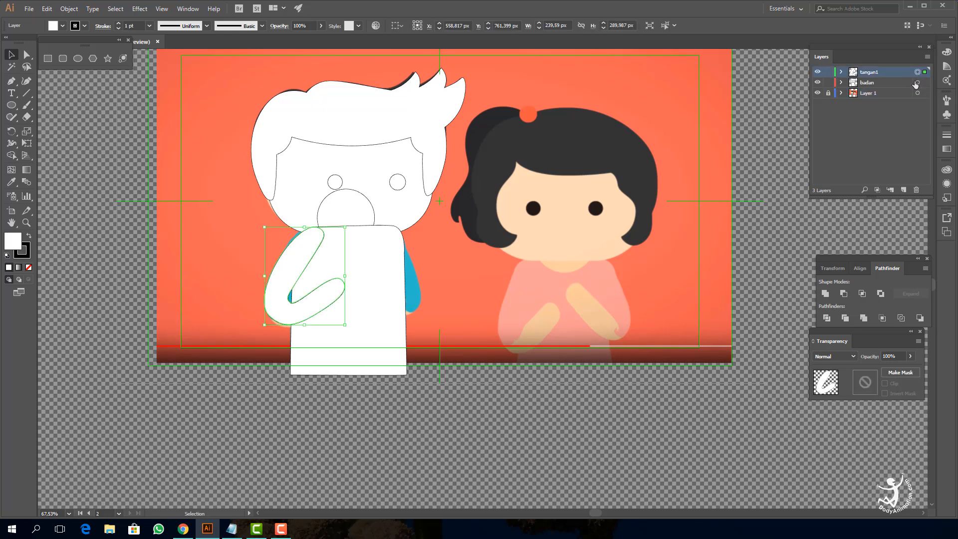
pyautogui.keyDown('shift'); pyautogui.click(916, 83); pyautogui.keyUp('shift')
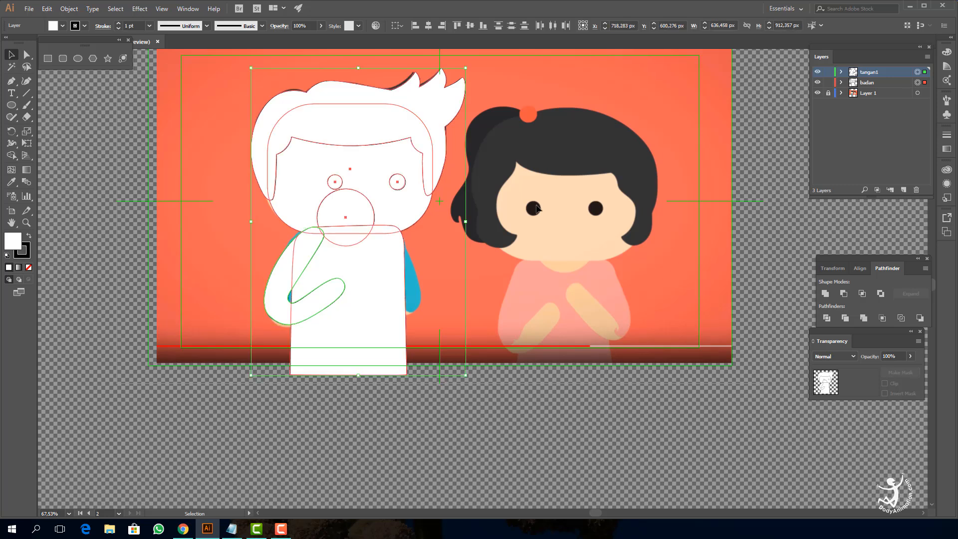
pyautogui.moveTo(374, 200); pyautogui.dragTo(190, 183)
pyautogui.press('space')
pyautogui.moveTo(295, 213); pyautogui.dragTo(350, 236)
pyautogui.click(304, 400)
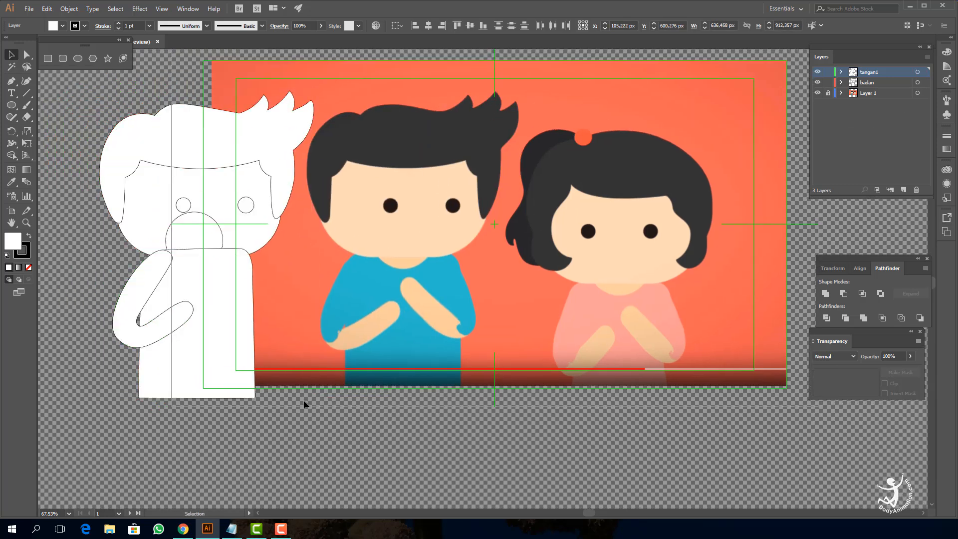
# Fill the traced hair shape with the dark grey sampled from the reference boy's hair using the Eyedropper
pyautogui.click(204, 144)
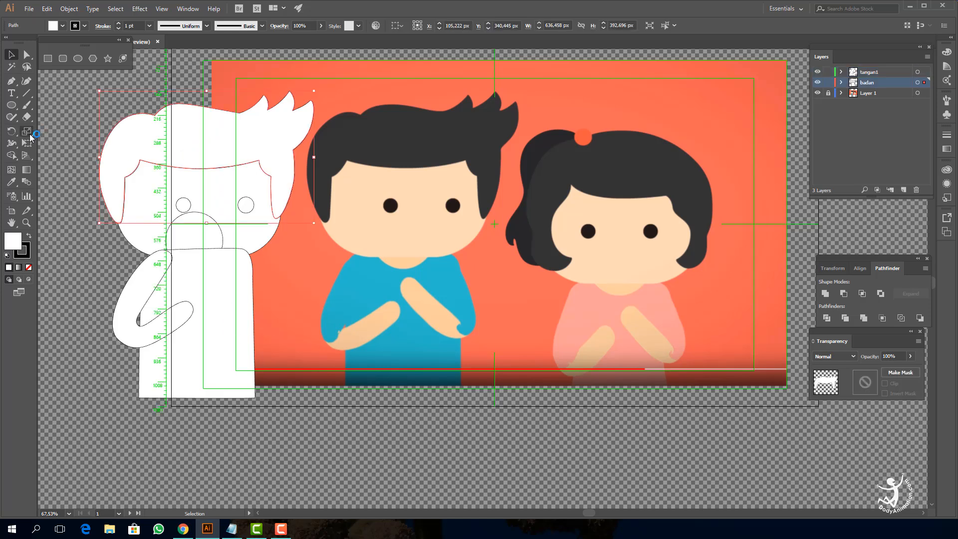
pyautogui.click(10, 184)
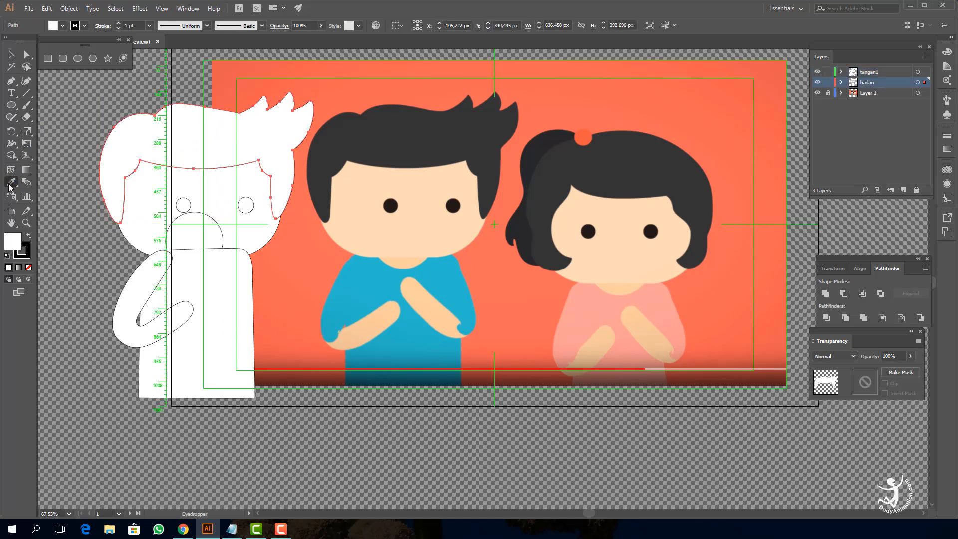
pyautogui.click(333, 130)
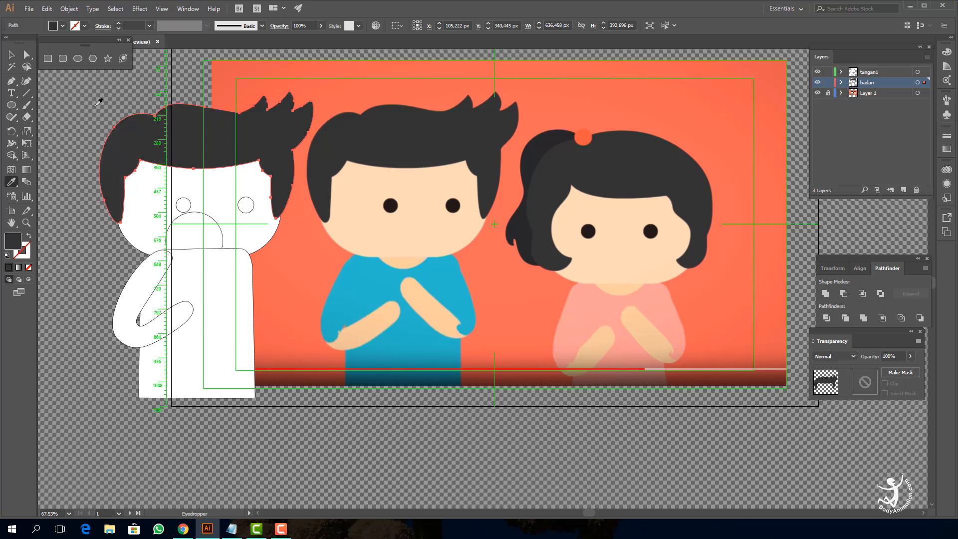
# Fill both traced eye circles with the near-black colour sampled from the reference boy's eye
pyautogui.click(12, 54)
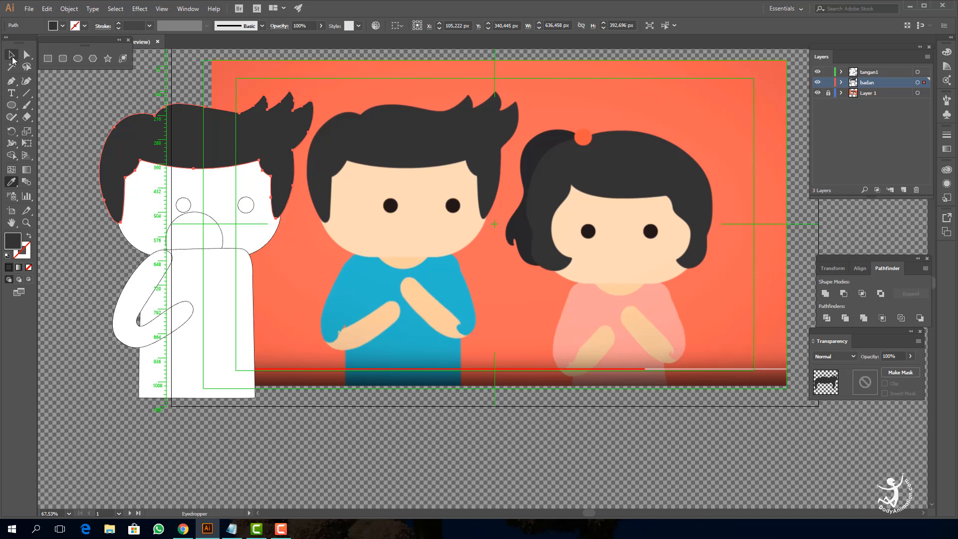
pyautogui.click(182, 204)
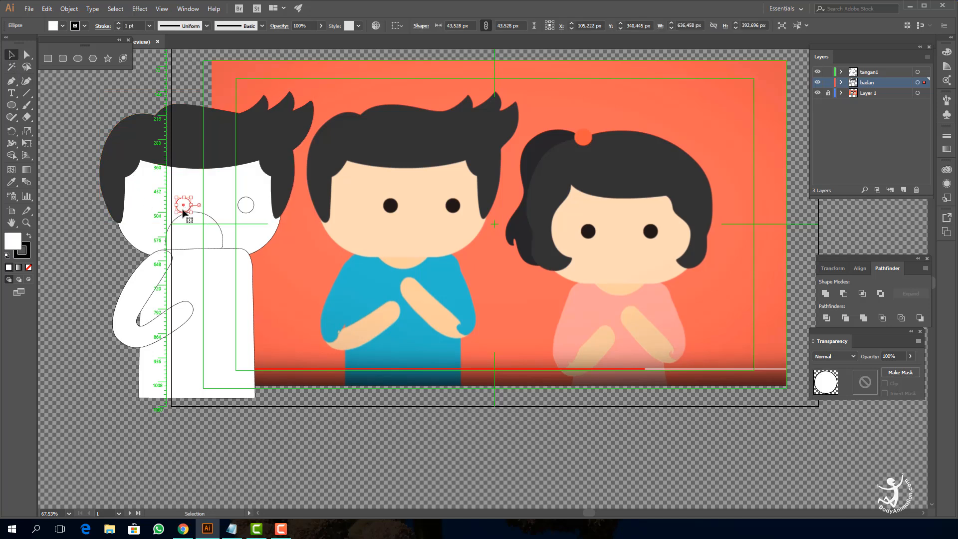
pyautogui.keyDown('shift'); pyautogui.click(249, 206); pyautogui.keyUp('shift')
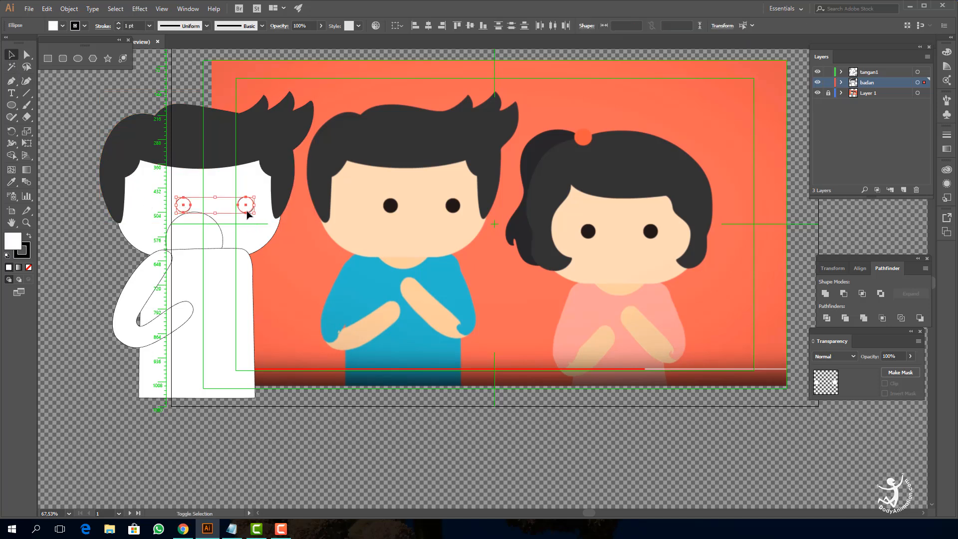
pyautogui.click(11, 183)
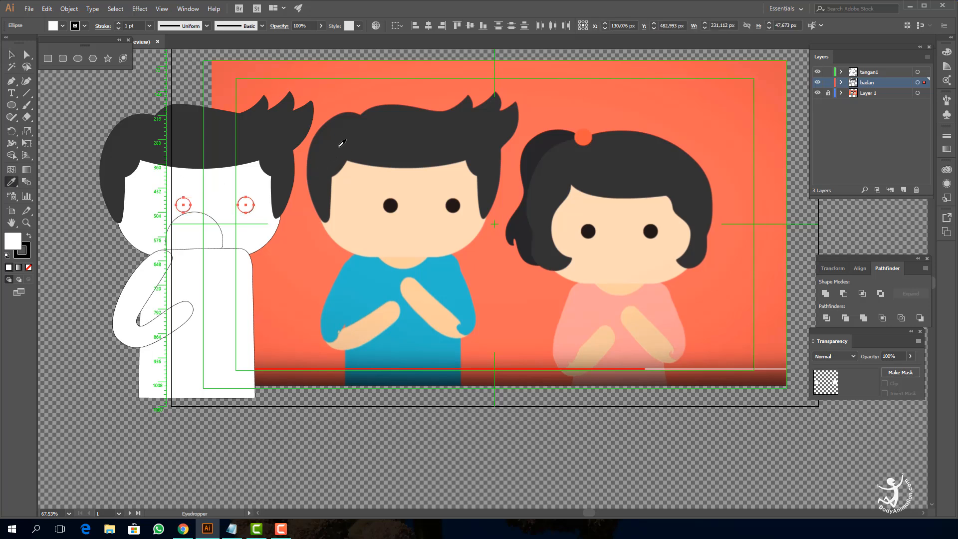
pyautogui.click(384, 206)
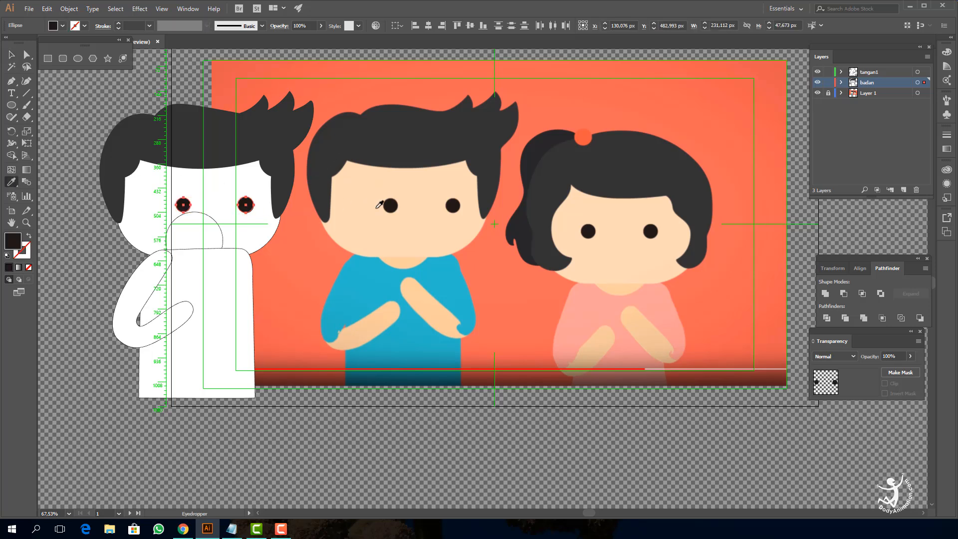
# Fill the face, neck circle and arm shapes with the skin colour sampled from the reference boy's face, and deselect them
pyautogui.click(10, 53)
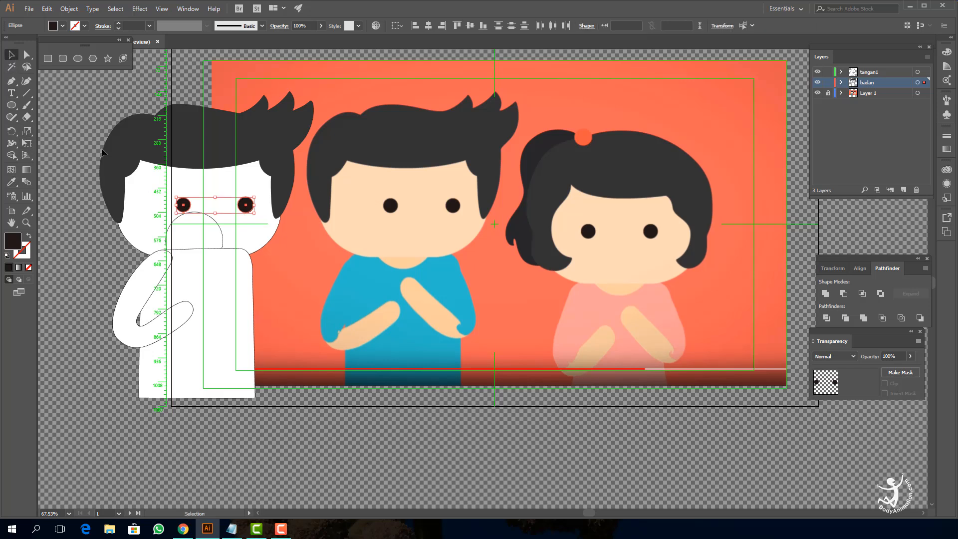
pyautogui.click(148, 206)
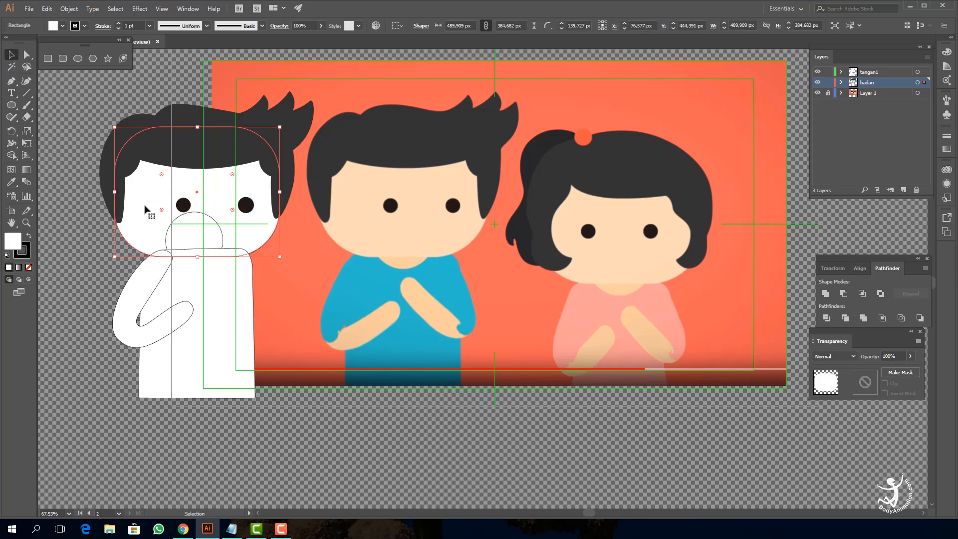
pyautogui.keyDown('shift'); pyautogui.click(207, 222); pyautogui.keyUp('shift')
pyautogui.keyDown('shift'); pyautogui.click(149, 327); pyautogui.keyUp('shift')
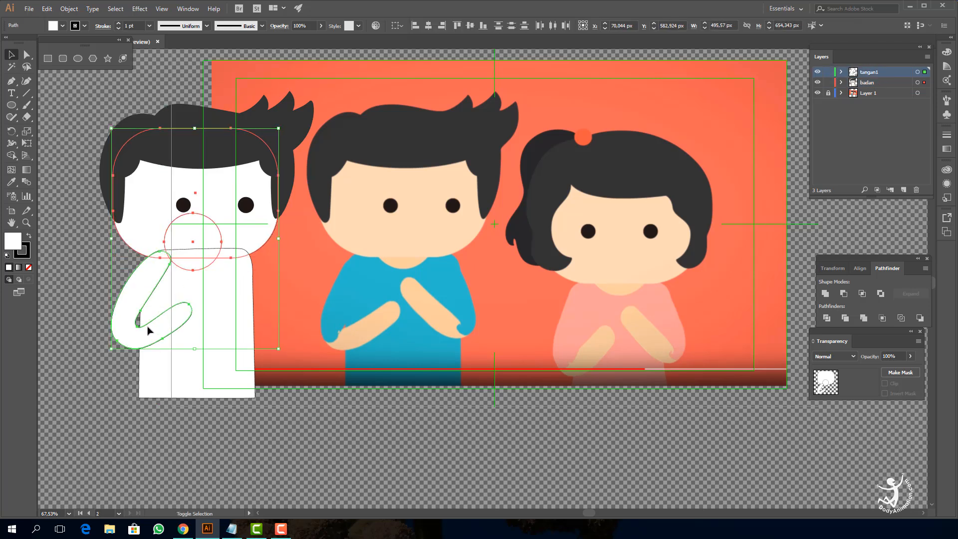
pyautogui.click(12, 183)
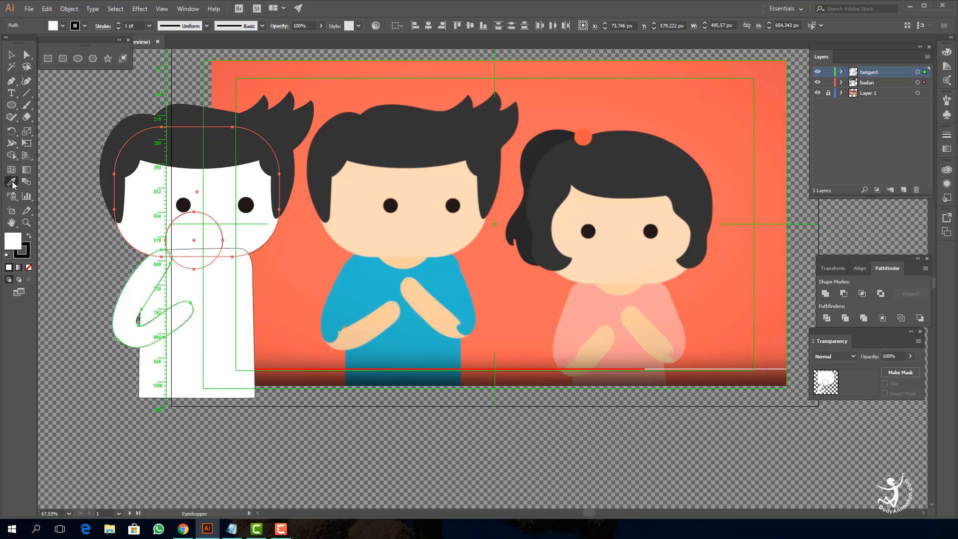
pyautogui.click(355, 213)
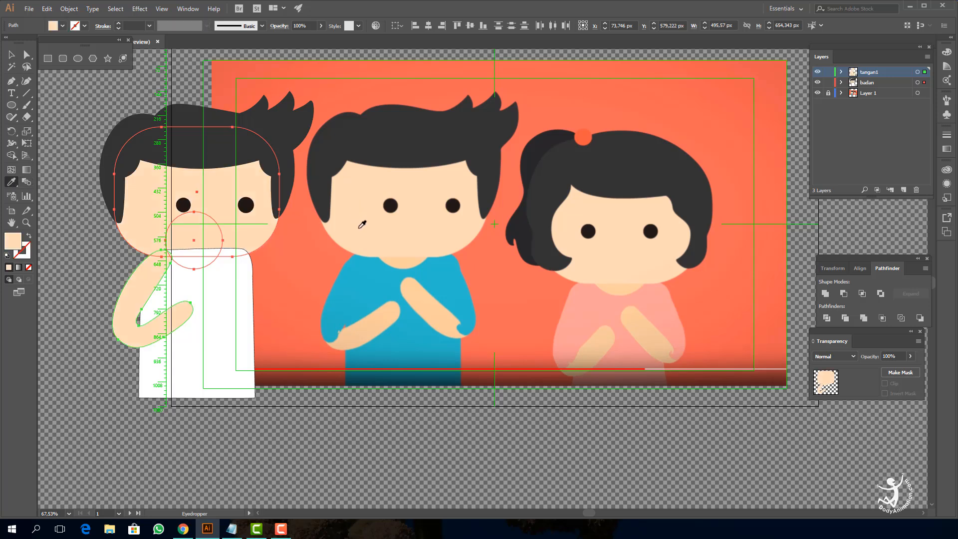
pyautogui.click(11, 56)
pyautogui.click(64, 204)
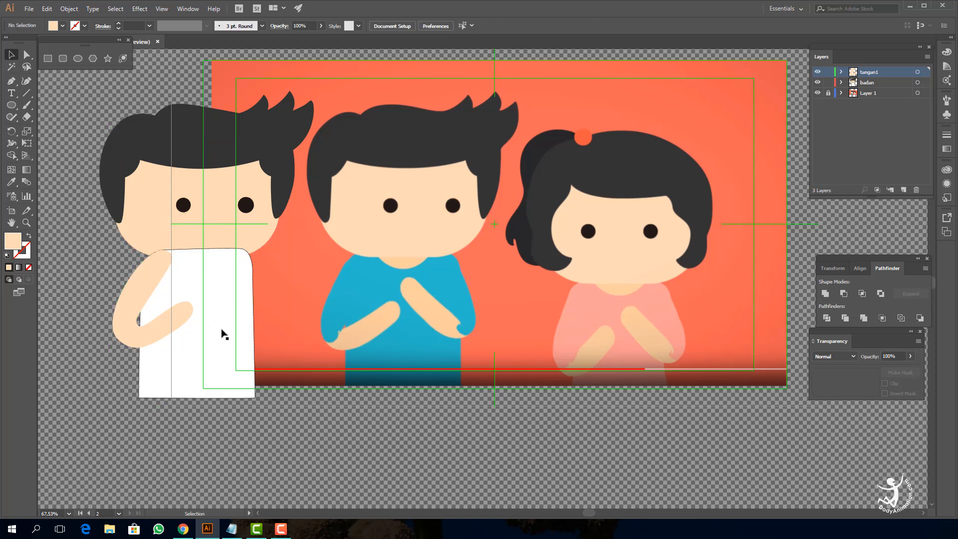
# Fill the traced torso with the blue sampled from the reference boy's shirt
pyautogui.click(222, 337)
pyautogui.moveTo(218, 338); pyautogui.dragTo(219, 338)
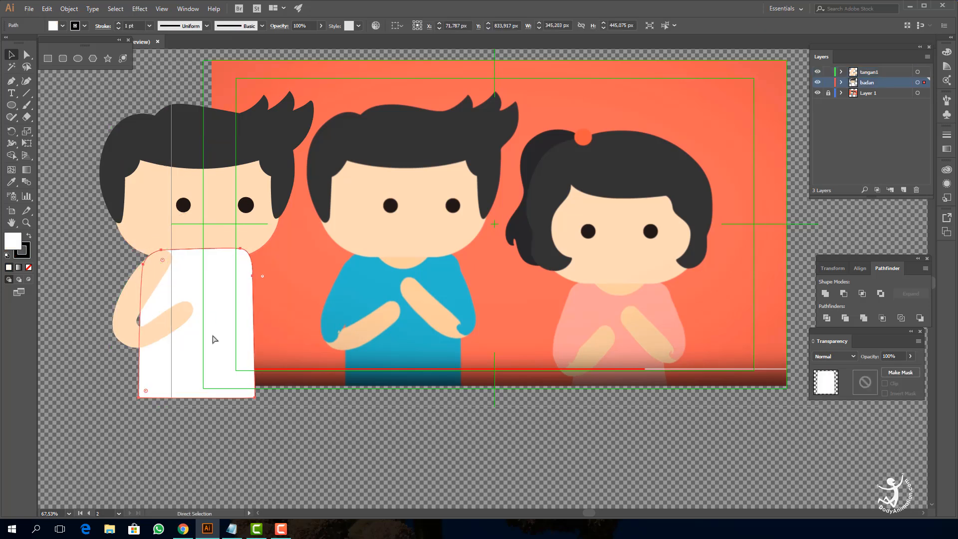
pyautogui.click(12, 183)
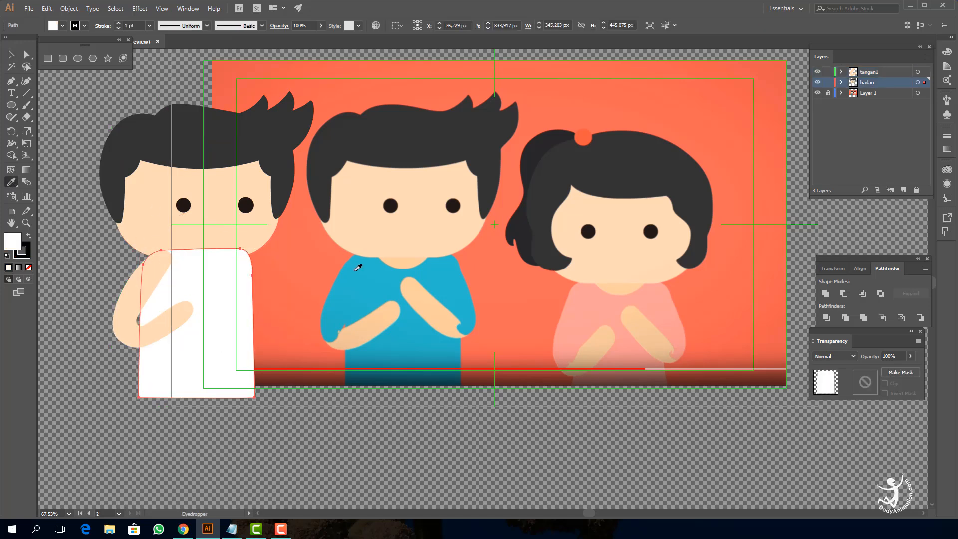
pyautogui.click(364, 273)
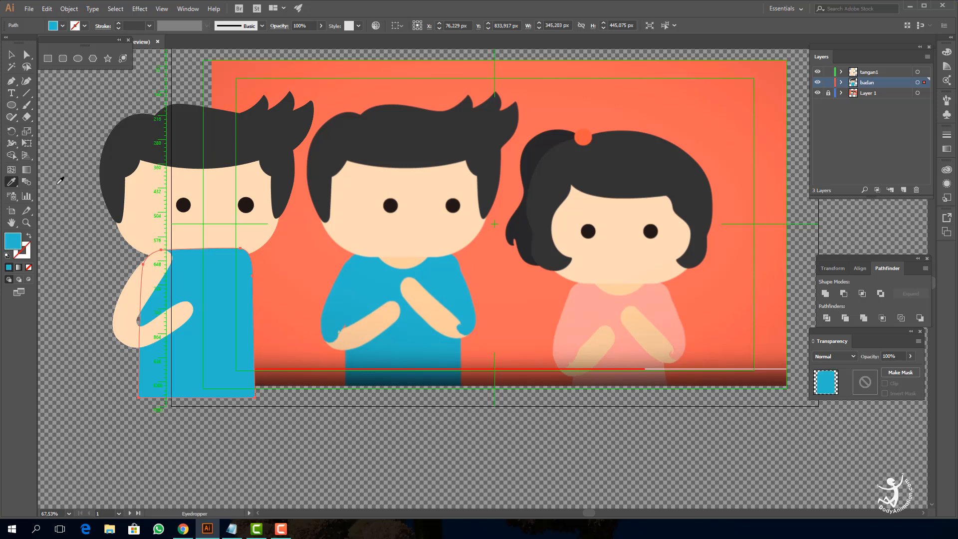
# Send the blue torso shape to the back of the badan layer, behind the face and neck
pyautogui.click(12, 54)
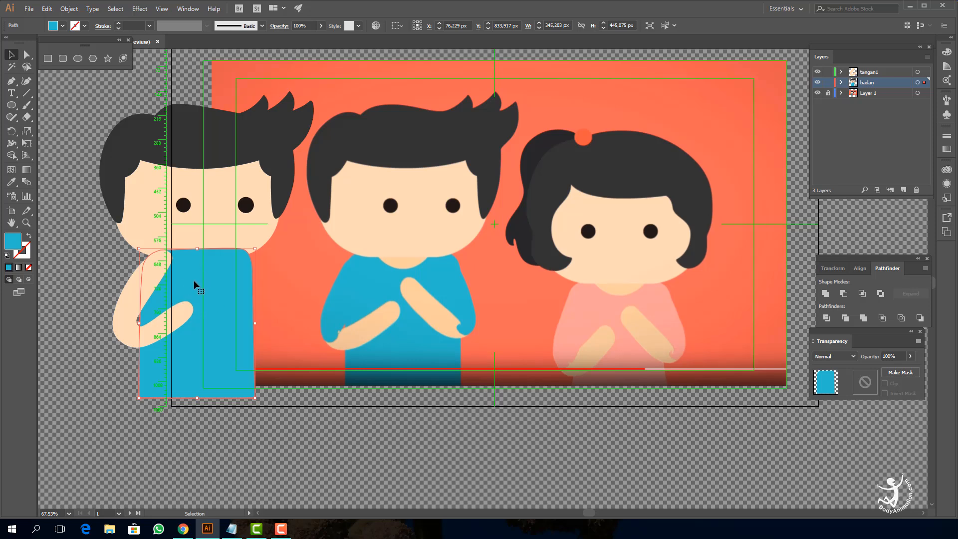
pyautogui.click(70, 10)
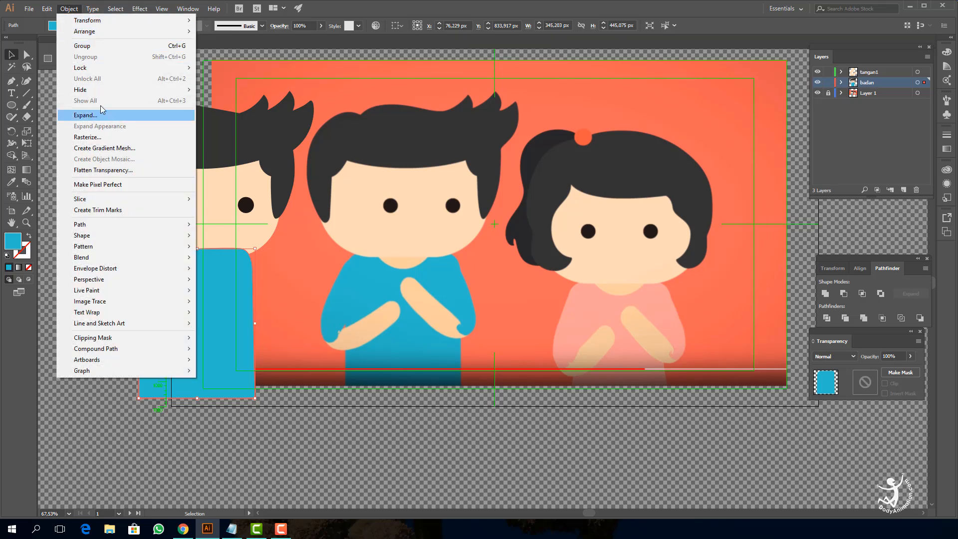
pyautogui.moveTo(100, 37)
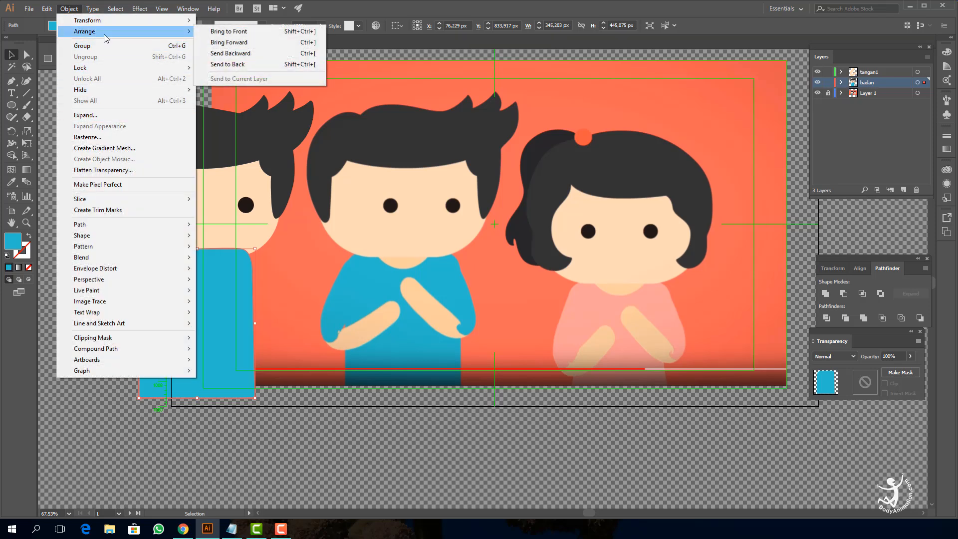
pyautogui.click(235, 64)
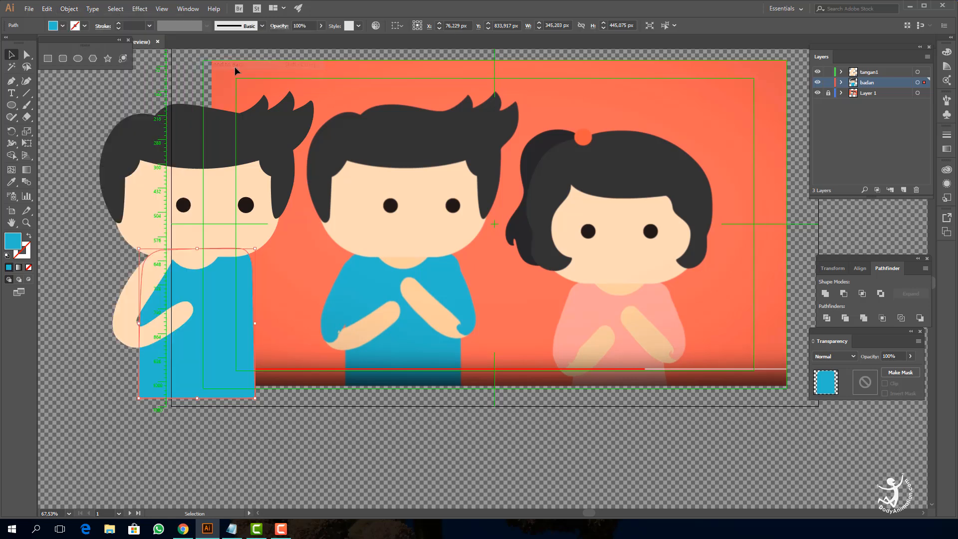
pyautogui.click(138, 301)
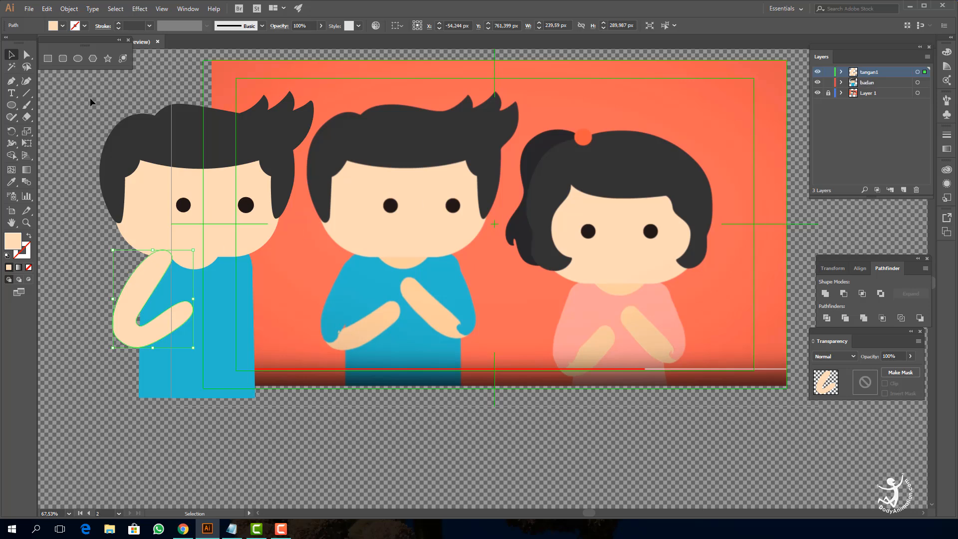
pyautogui.click(71, 9)
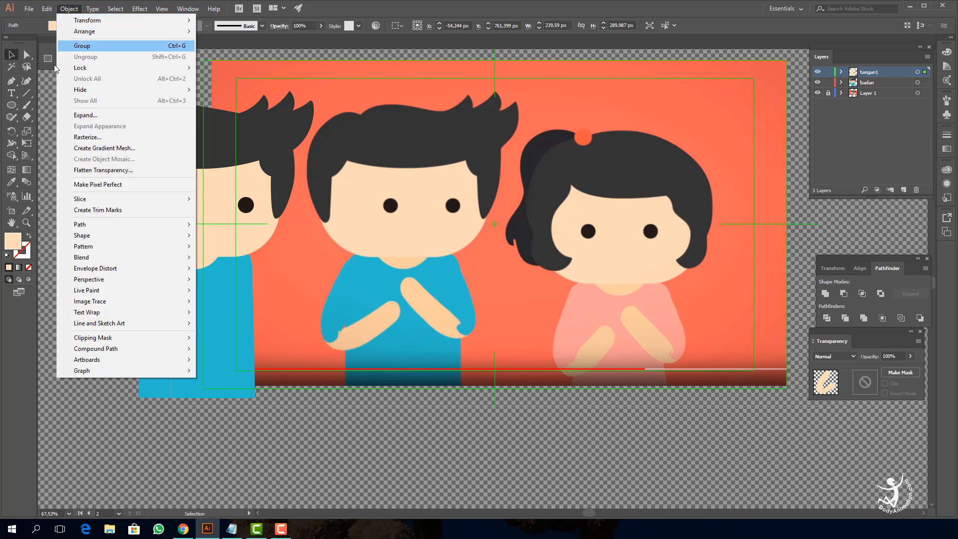
pyautogui.click(48, 119)
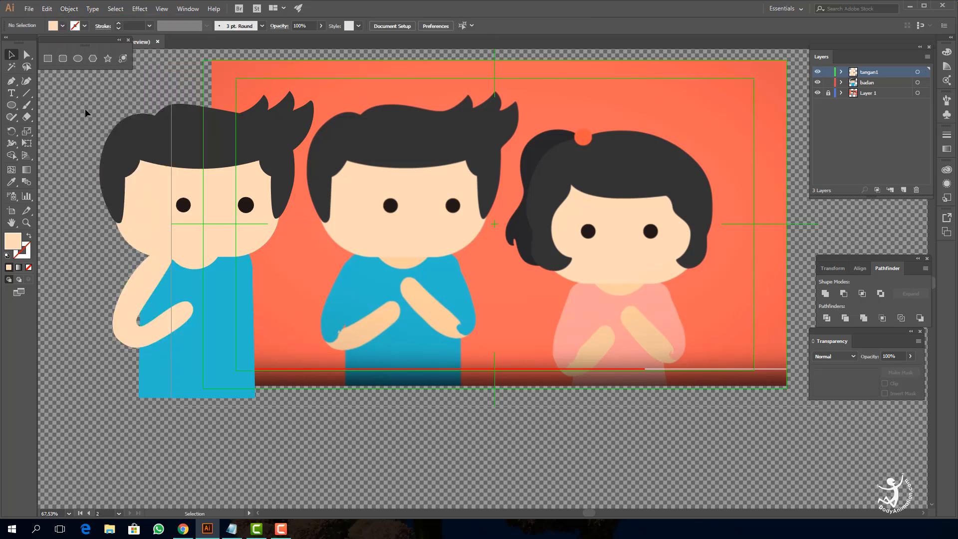
# Cut the traced boy's hair, face and eye shapes out of the badan layer
pyautogui.moveTo(85, 110); pyautogui.dragTo(295, 228)
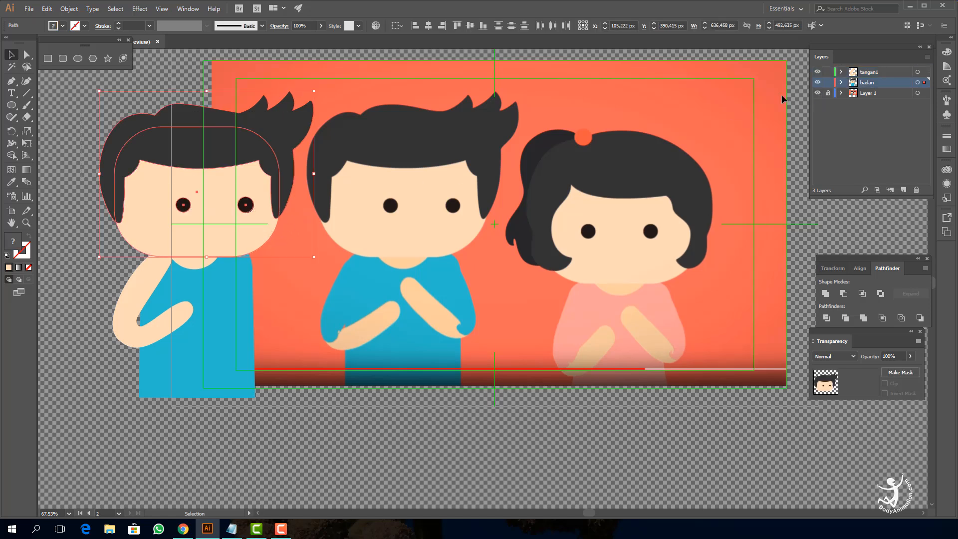
pyautogui.click(50, 11)
pyautogui.click(61, 46)
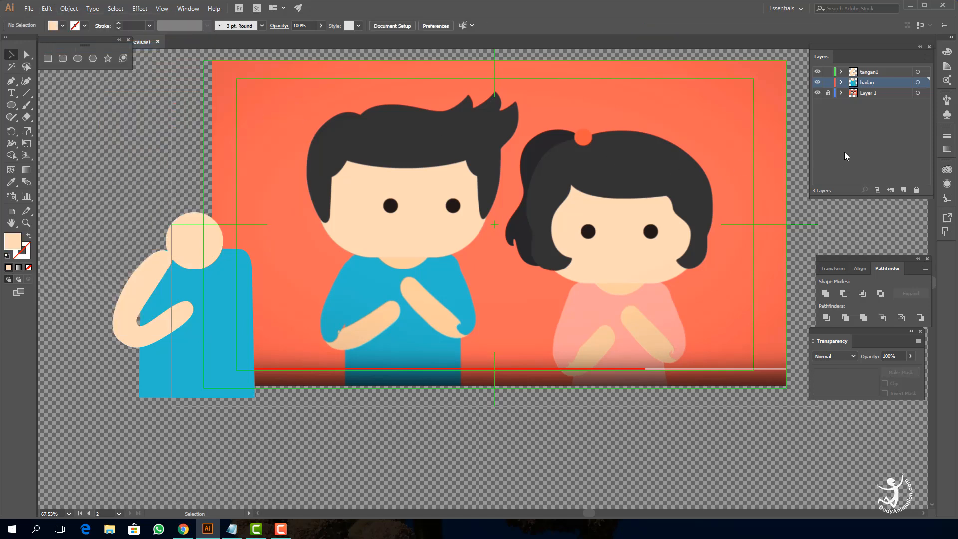
# Add a new layer above tangan1 and name it kepala
pyautogui.click(870, 71)
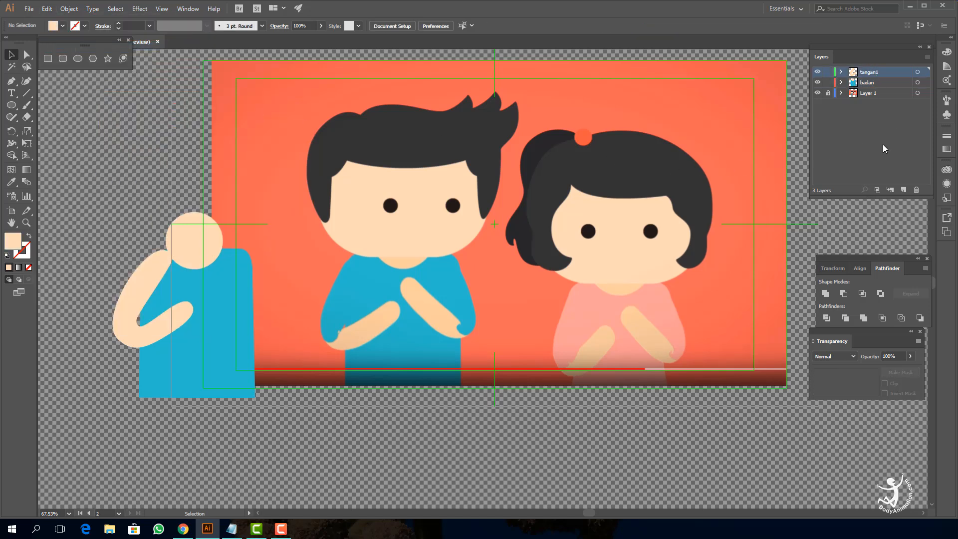
pyautogui.click(903, 190)
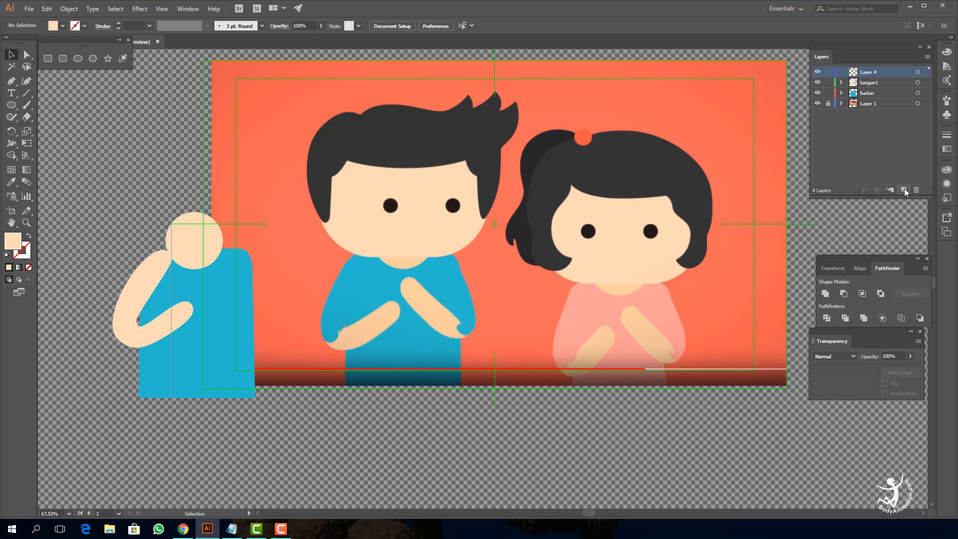
pyautogui.doubleClick(859, 73)
pyautogui.write('kepala')
pyautogui.press('Return')
# Paste the cut hair, face and eye shapes in place on the kepala layer and deselect them
pyautogui.click(47, 8)
pyautogui.click(77, 101)
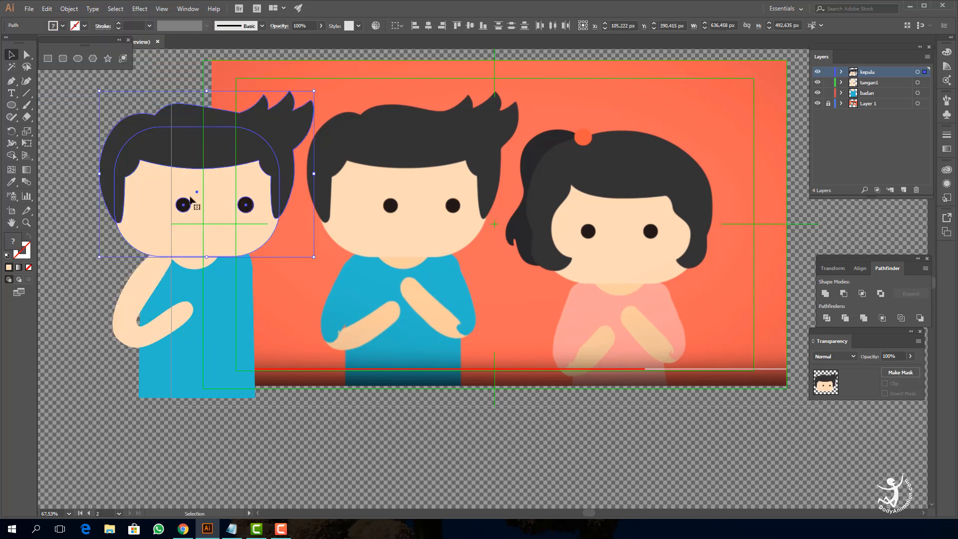
pyautogui.click(101, 284)
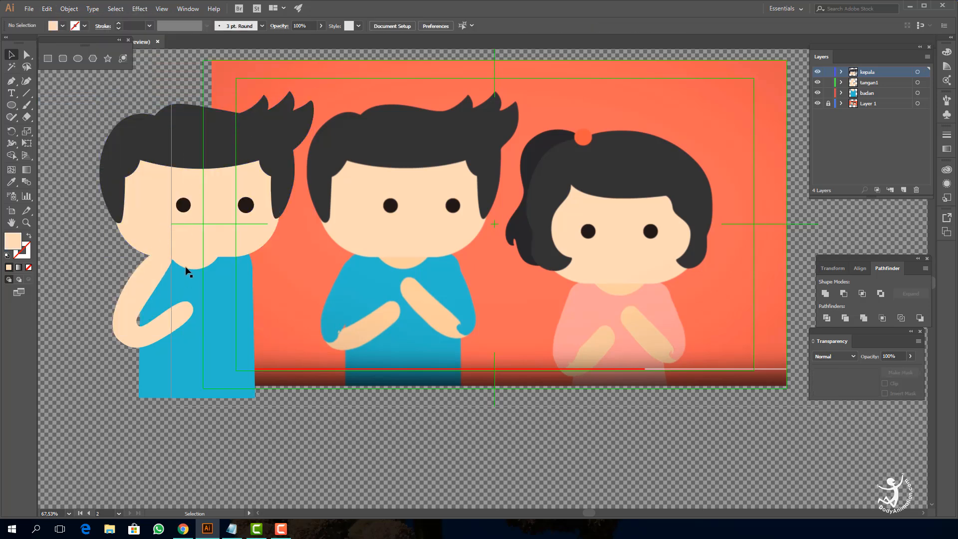
# Split the traced arm at the elbow into upper arm and forearm with the Knife tool, and deselect the pieces
pyautogui.click(133, 298)
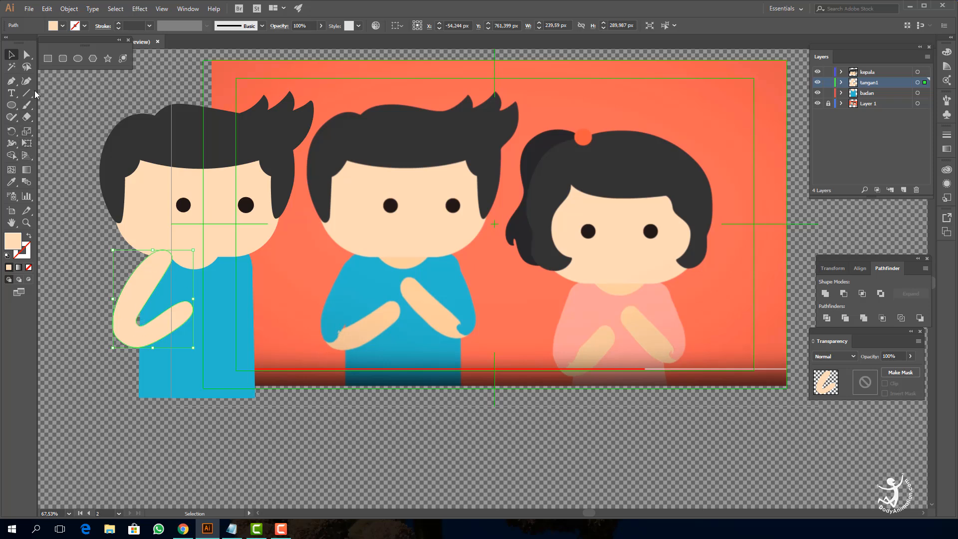
pyautogui.click(29, 119)
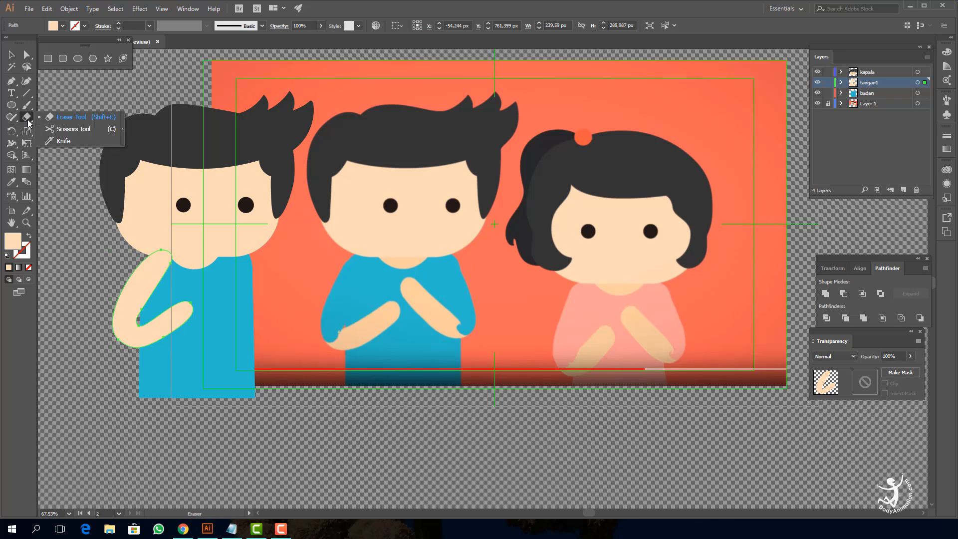
pyautogui.click(60, 141)
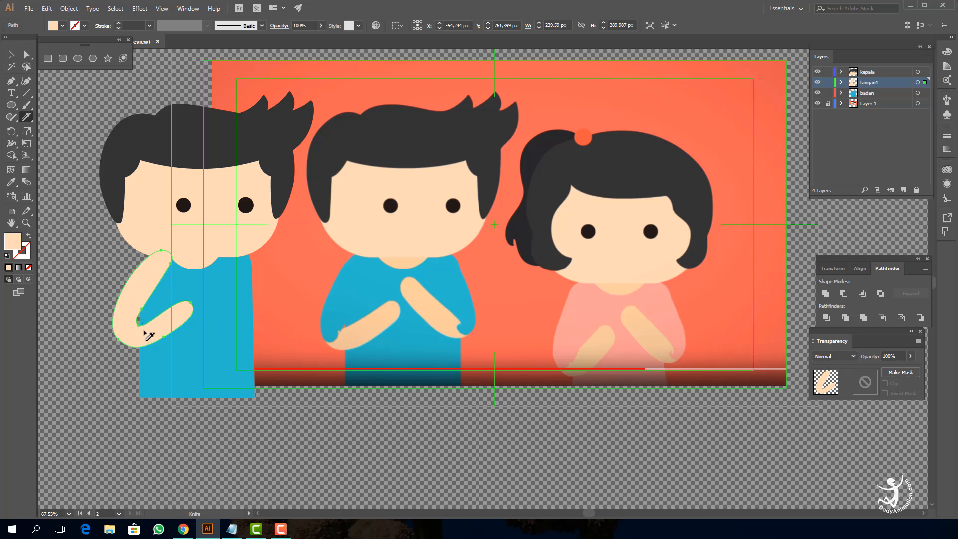
pyautogui.moveTo(141, 320); pyautogui.dragTo(110, 348)
pyautogui.click(11, 54)
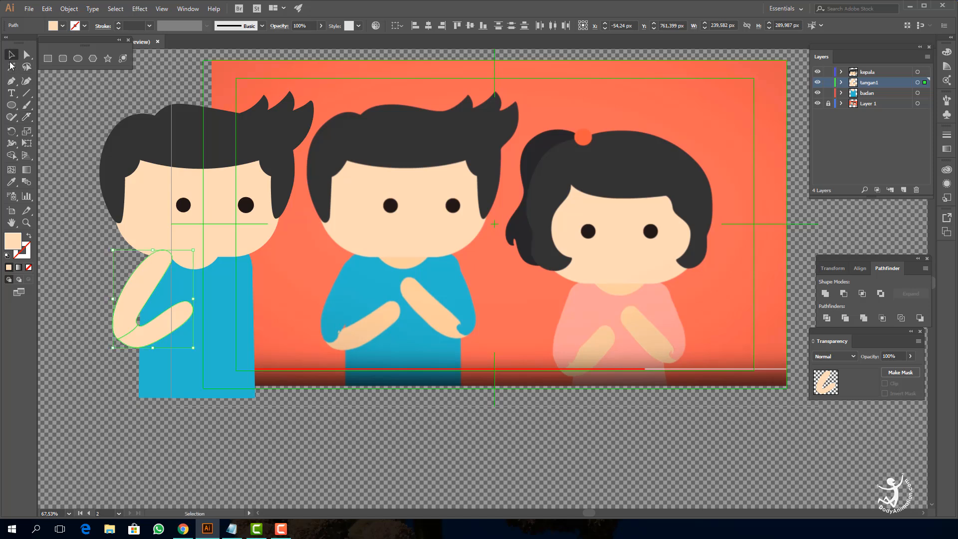
pyautogui.click(69, 115)
# Fill the upper-arm piece with the blue sampled from the traced torso to make the sleeve
pyautogui.click(138, 316)
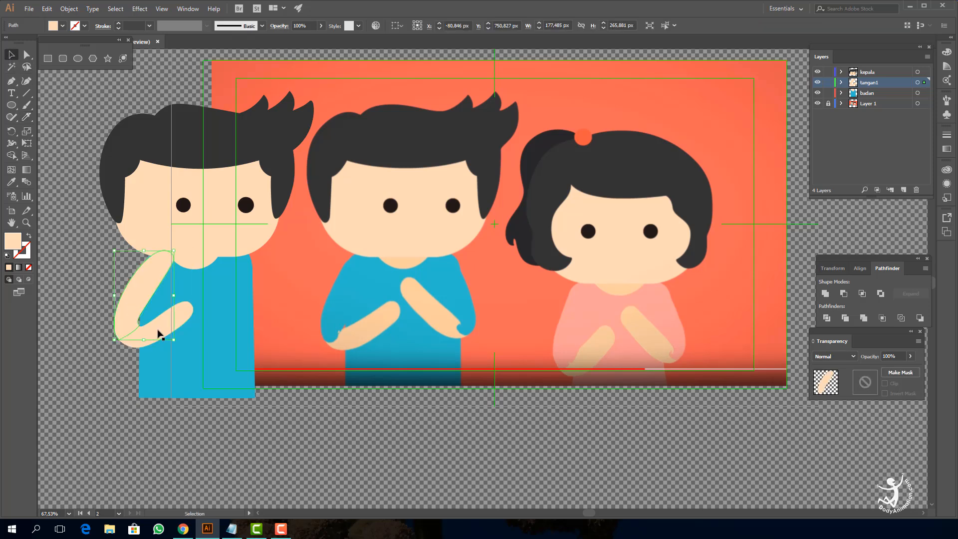
pyautogui.click(137, 317)
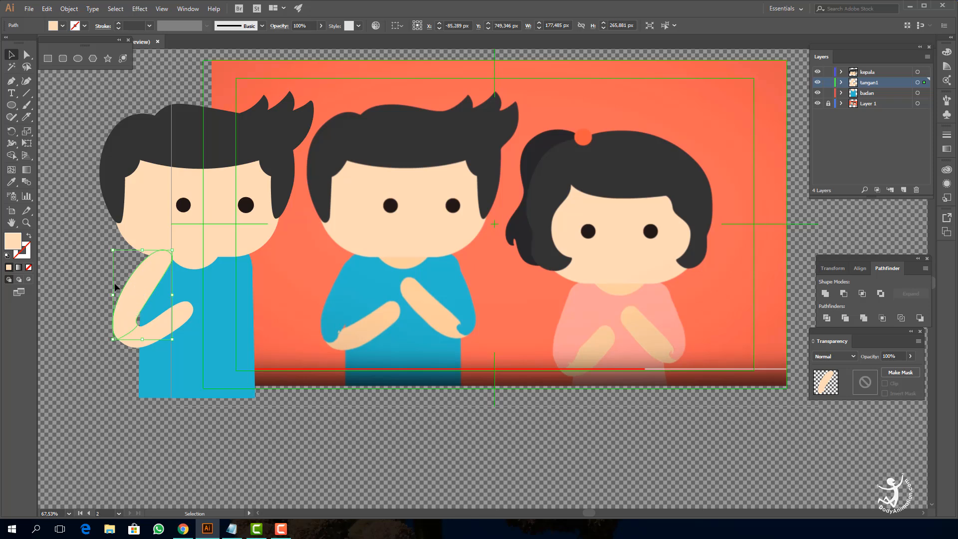
pyautogui.click(11, 182)
pyautogui.click(187, 272)
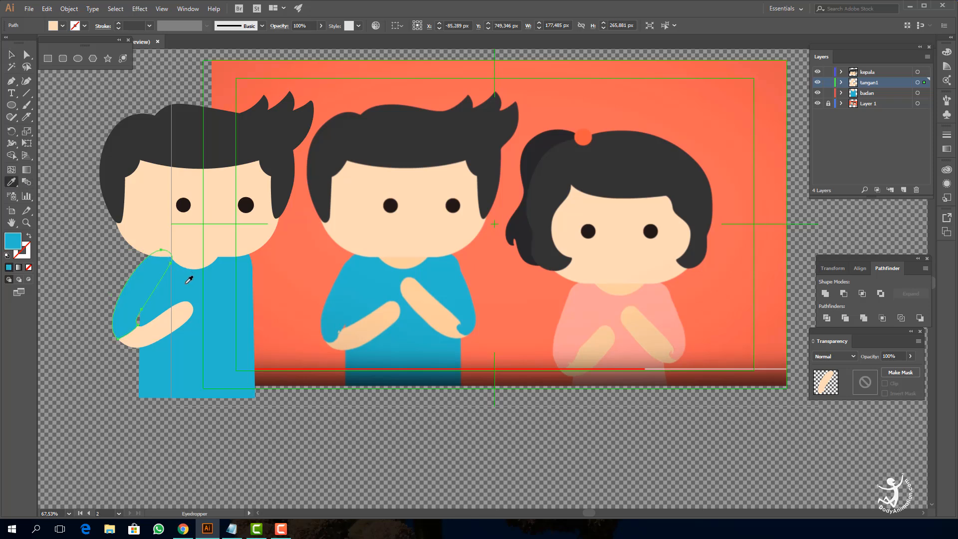
pyautogui.click(11, 54)
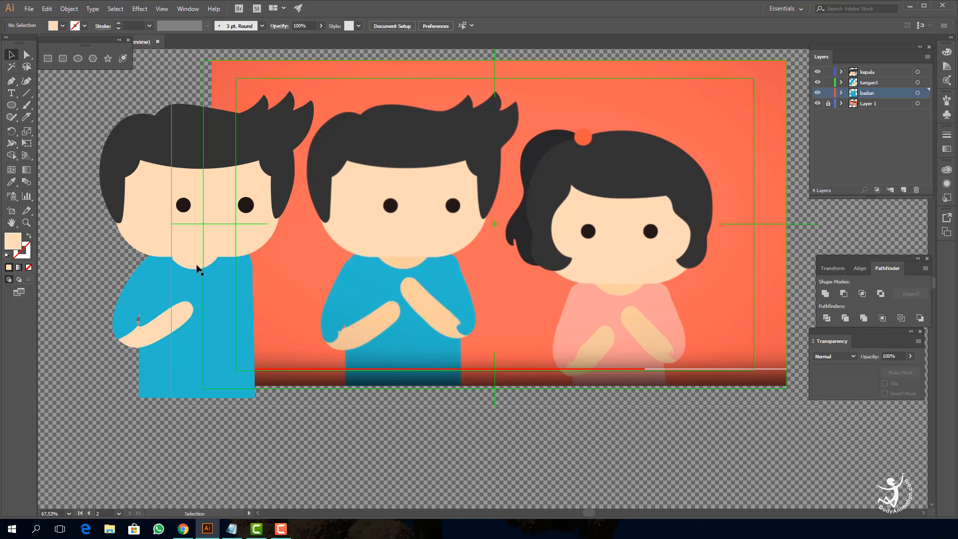
# Fill the neck circle with the darker skin tone sampled from the reference boy's neck
pyautogui.click(198, 270)
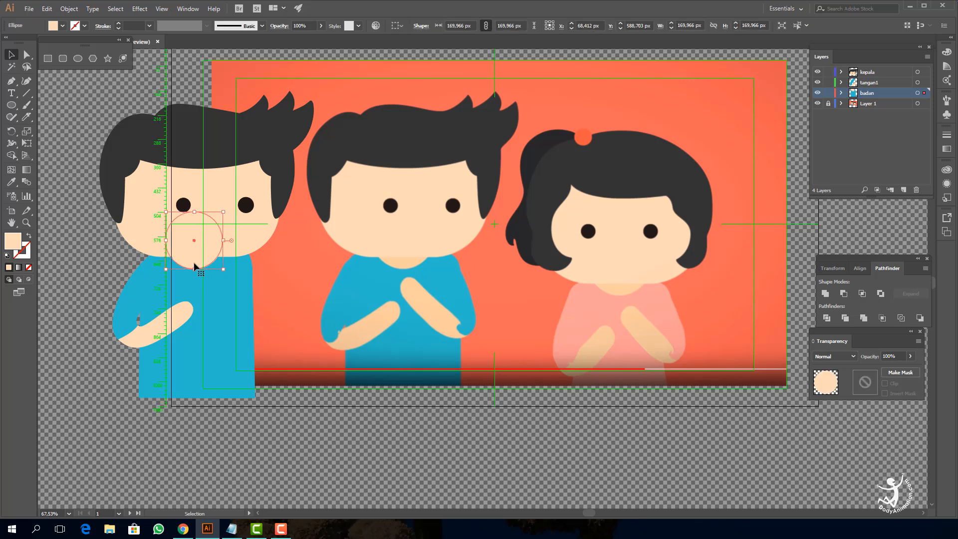
pyautogui.click(11, 182)
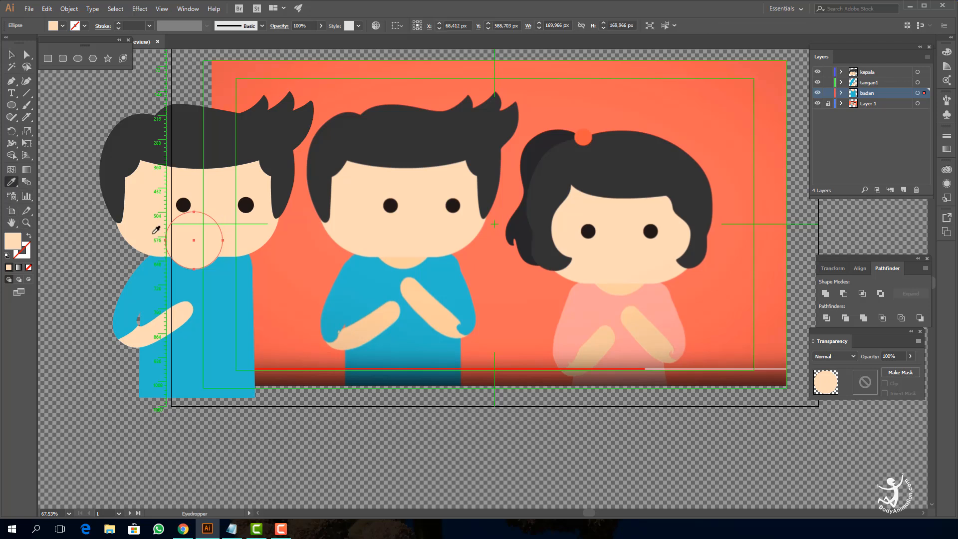
pyautogui.click(400, 262)
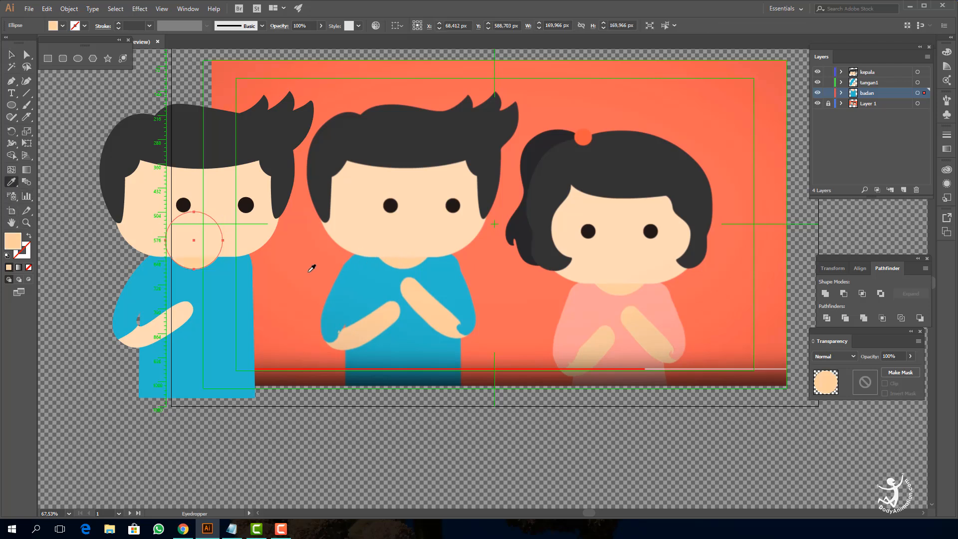
pyautogui.click(11, 54)
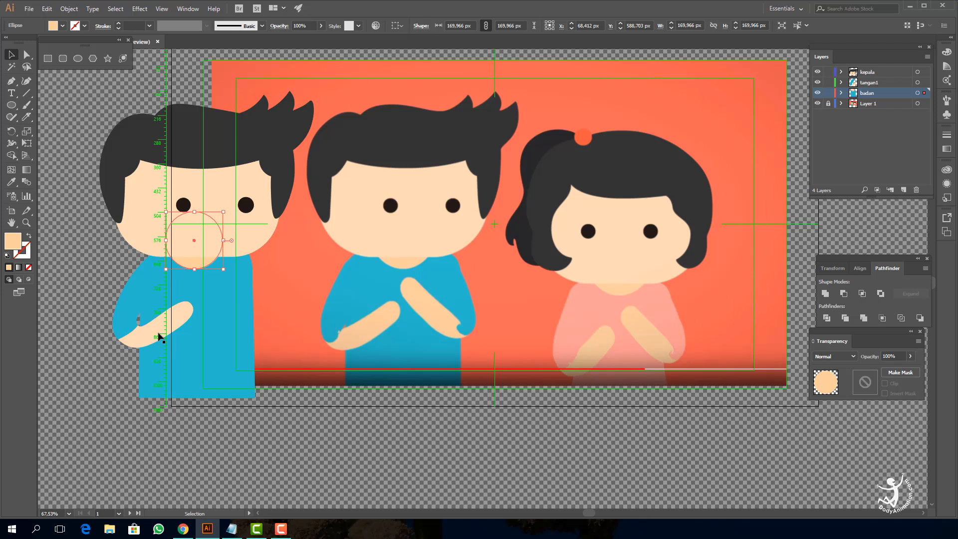
# Fill the forearm with the darker skin tone sampled from the traced boy's neck, and deselect it
pyautogui.click(160, 337)
pyautogui.click(11, 182)
pyautogui.click(202, 258)
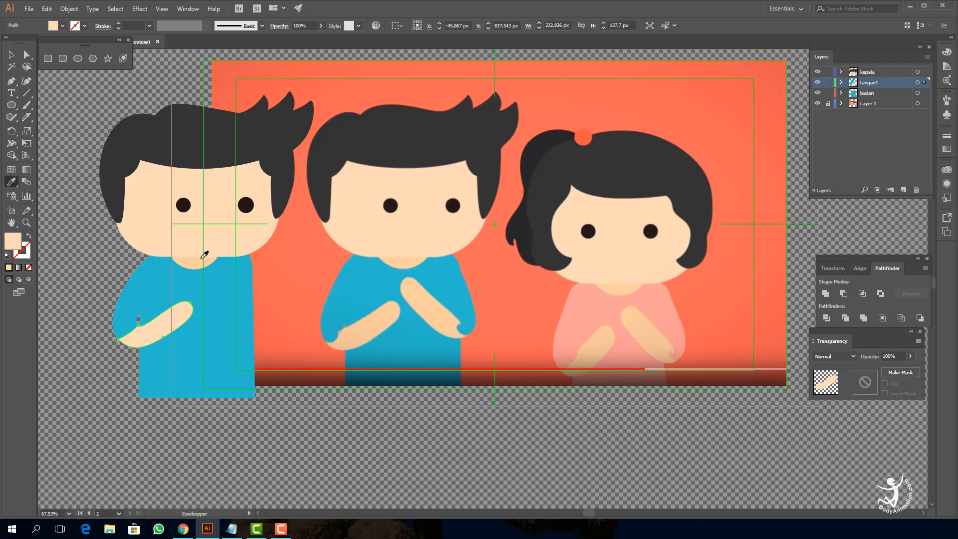
pyautogui.click(196, 265)
pyautogui.click(12, 56)
pyautogui.click(92, 154)
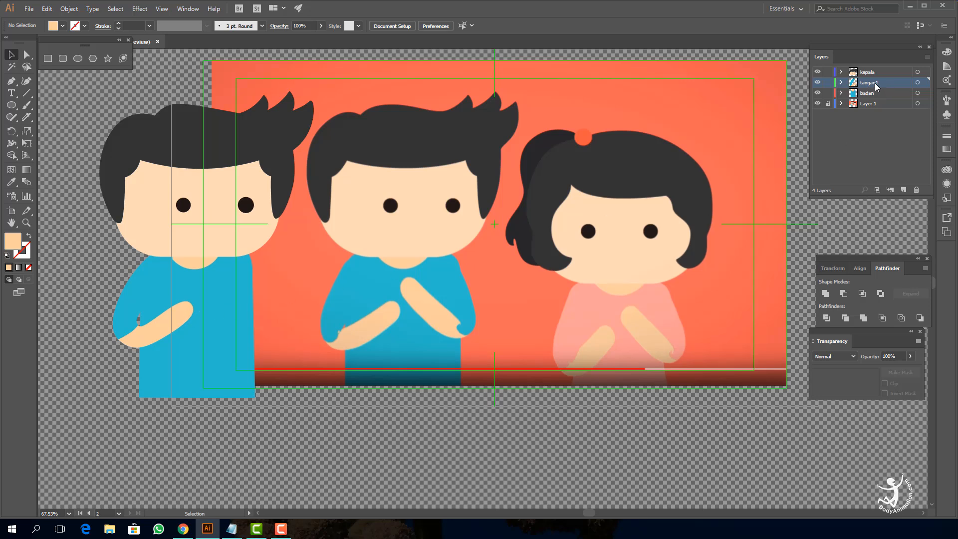
# Duplicate the tangan1 layer and rename the copy tangan2
pyautogui.moveTo(884, 90); pyautogui.dragTo(895, 144)
pyautogui.moveTo(901, 177); pyautogui.dragTo(903, 190)
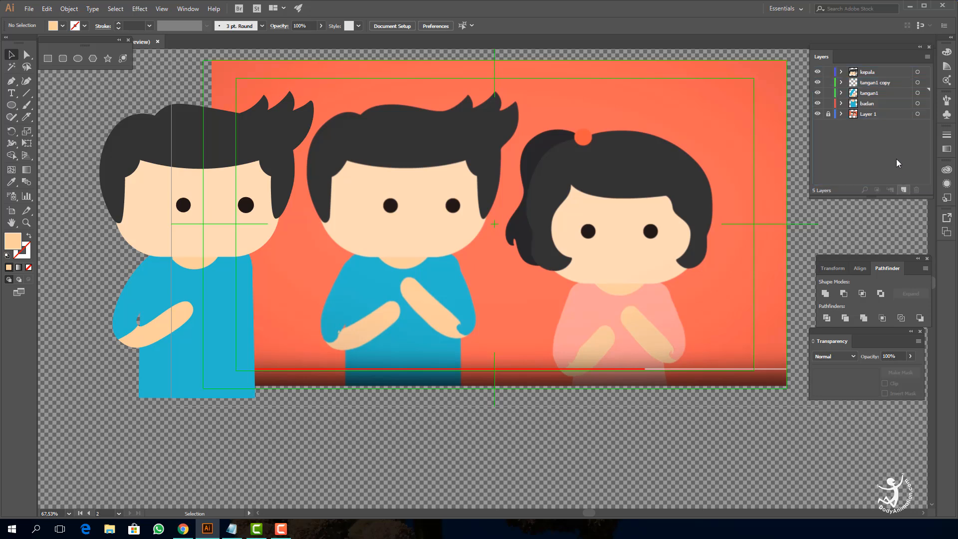
pyautogui.click(869, 84)
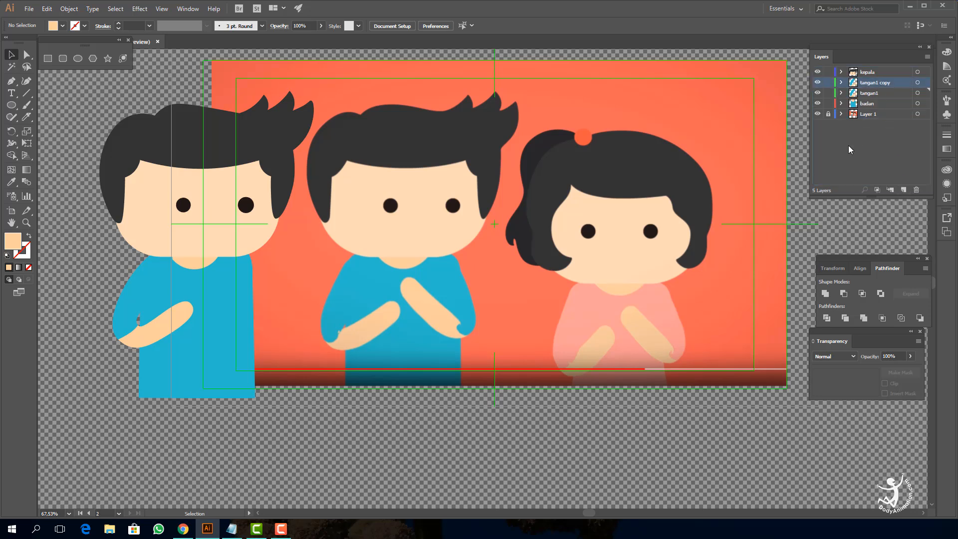
pyautogui.doubleClick(882, 84)
pyautogui.moveTo(880, 83); pyautogui.dragTo(931, 86)
pyautogui.press('BackSpace')
pyautogui.press('BackSpace')
pyautogui.write('2')
pyautogui.press('Return')
# Reflect all the artwork on the tangan2 layer across the vertical axis
pyautogui.click(917, 82)
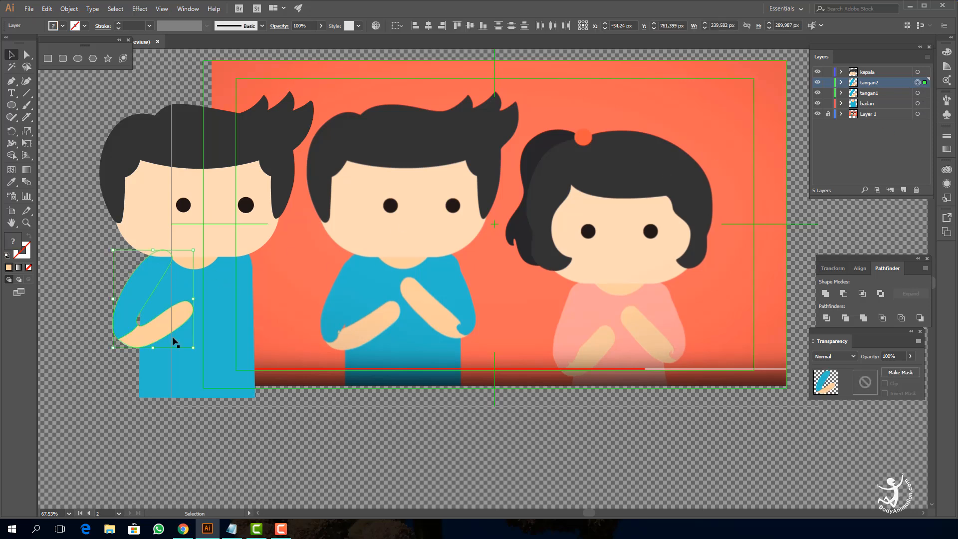
pyautogui.moveTo(12, 131); pyautogui.dragTo(46, 145)
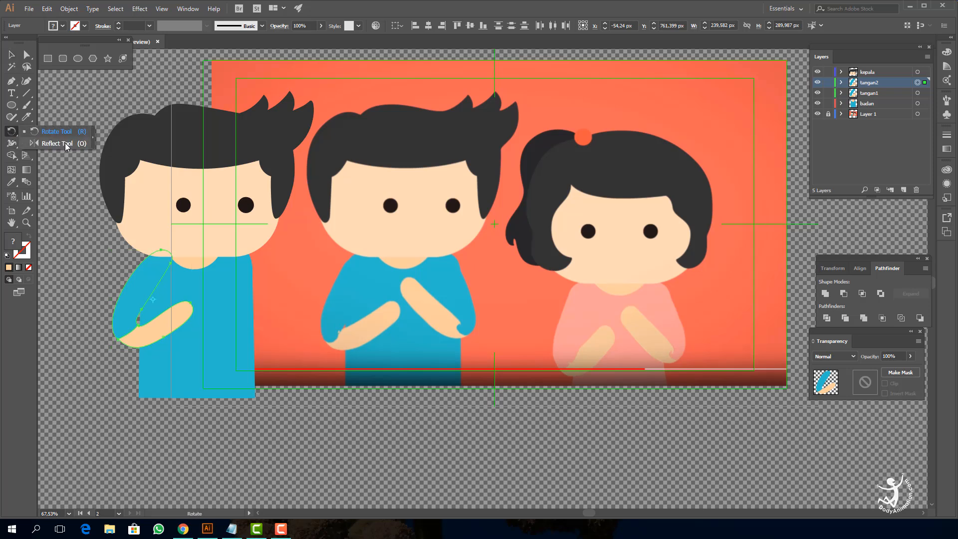
pyautogui.moveTo(78, 142); pyautogui.dragTo(78, 143)
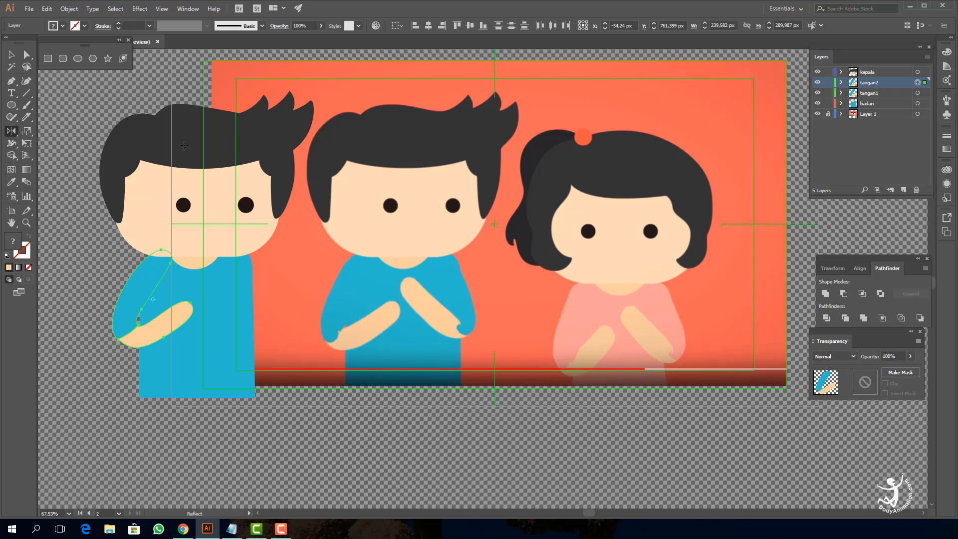
pyautogui.press('Return')
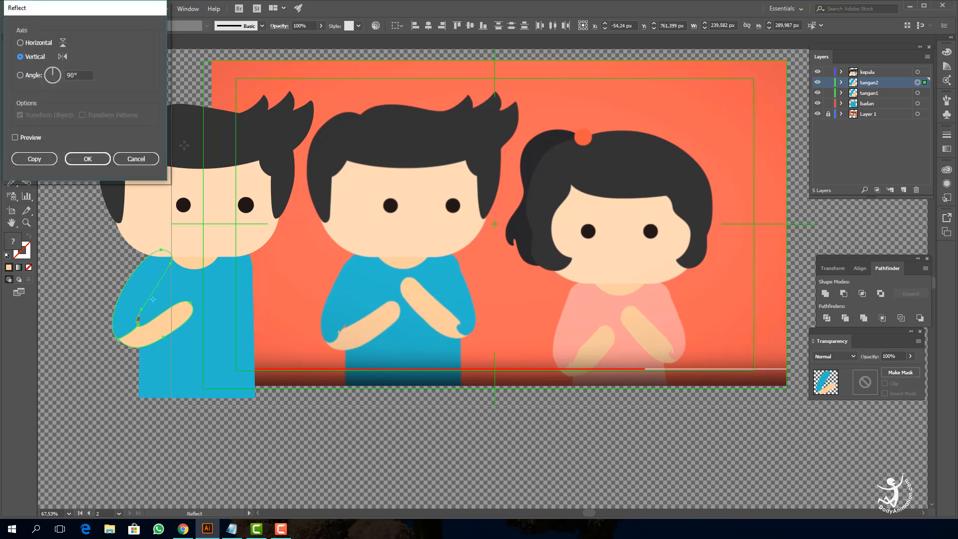
pyautogui.press('Return')
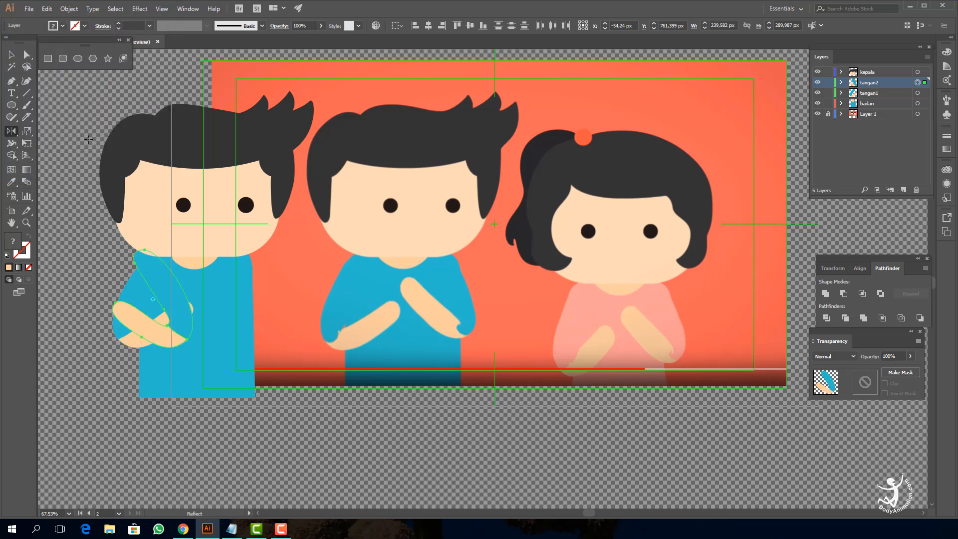
# Move the mirrored arm across to the torso's opposite shoulder, level with the first arm, and deselect it
pyautogui.click(11, 54)
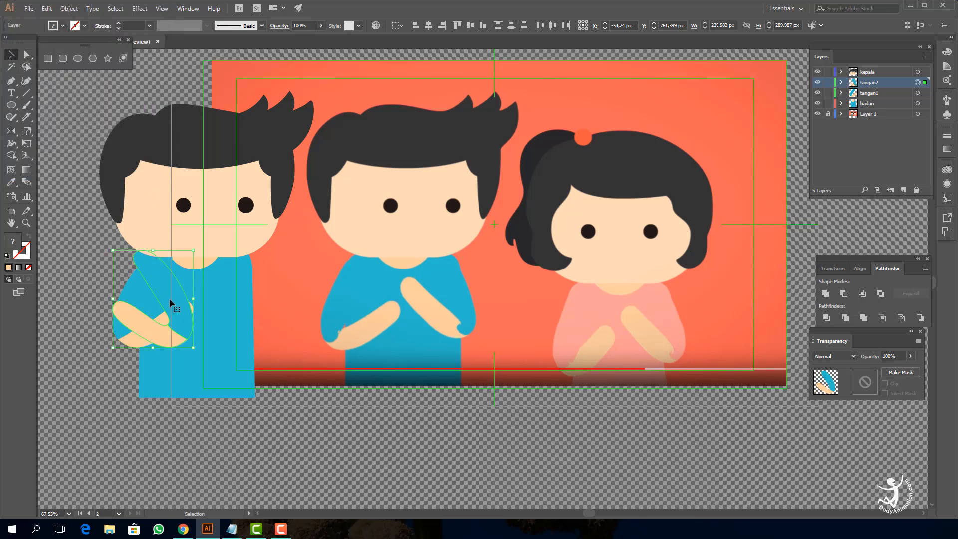
pyautogui.moveTo(170, 299); pyautogui.dragTo(245, 289)
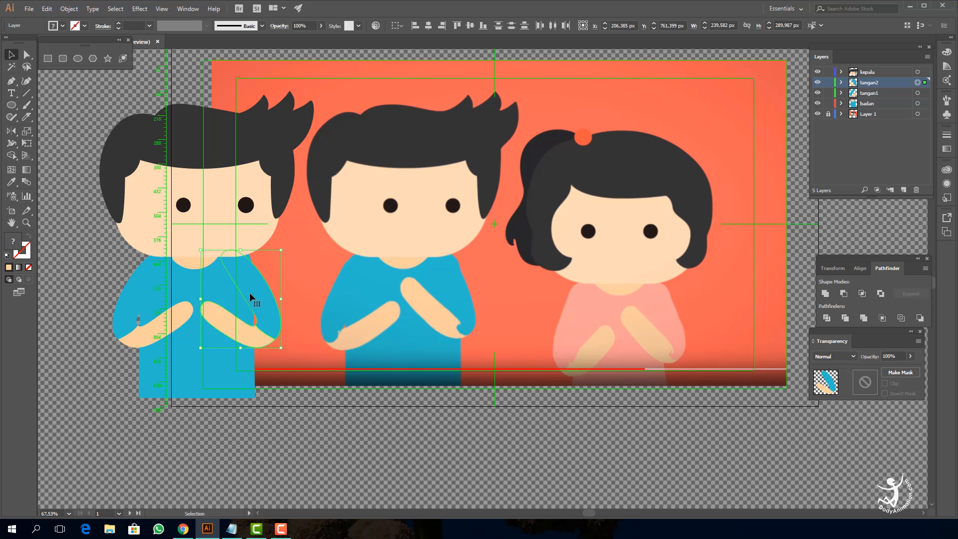
pyautogui.click(109, 282)
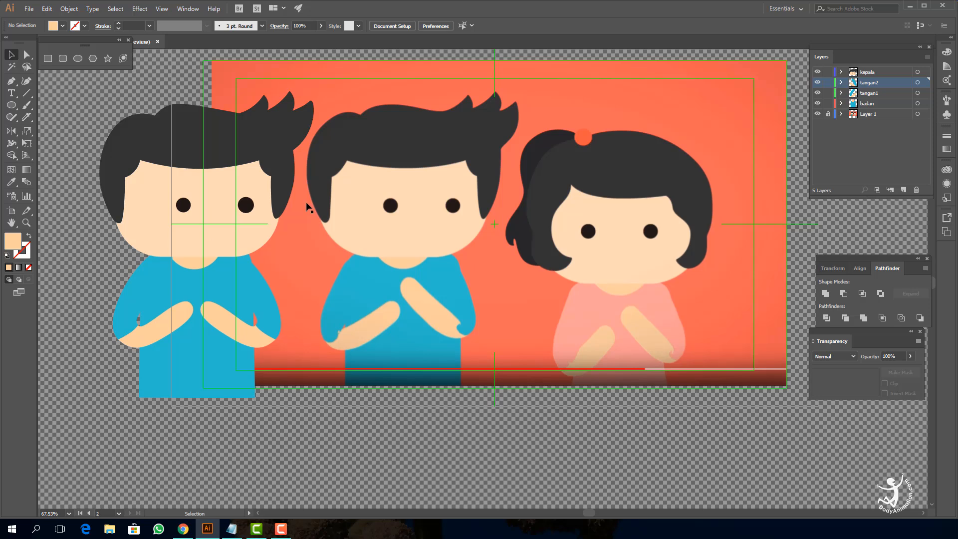
# Delete Layer 1 holding the captured reference frame
pyautogui.click(873, 116)
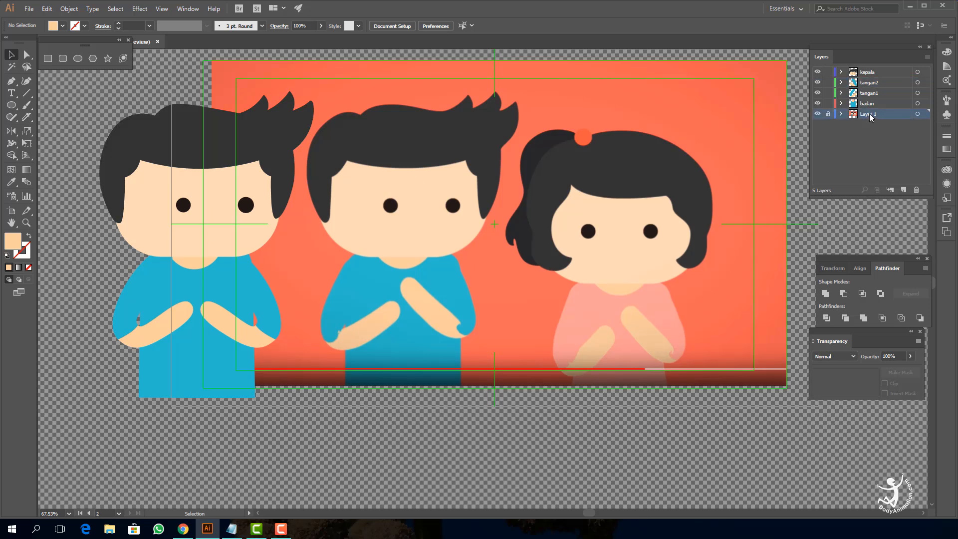
pyautogui.moveTo(870, 116); pyautogui.dragTo(888, 131)
pyautogui.moveTo(914, 186); pyautogui.dragTo(916, 190)
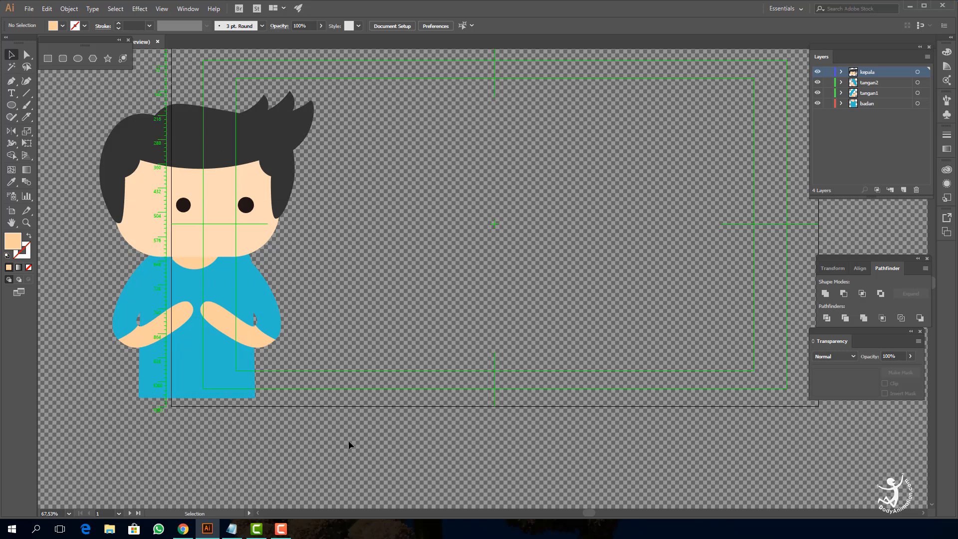
# Move the whole character to the artboard's horizontal centre and enlarge it slightly, with the torso's base on the artboard's lower edge
pyautogui.hotkey('ctrl', 'a')
pyautogui.moveTo(208, 222); pyautogui.dragTo(474, 214)
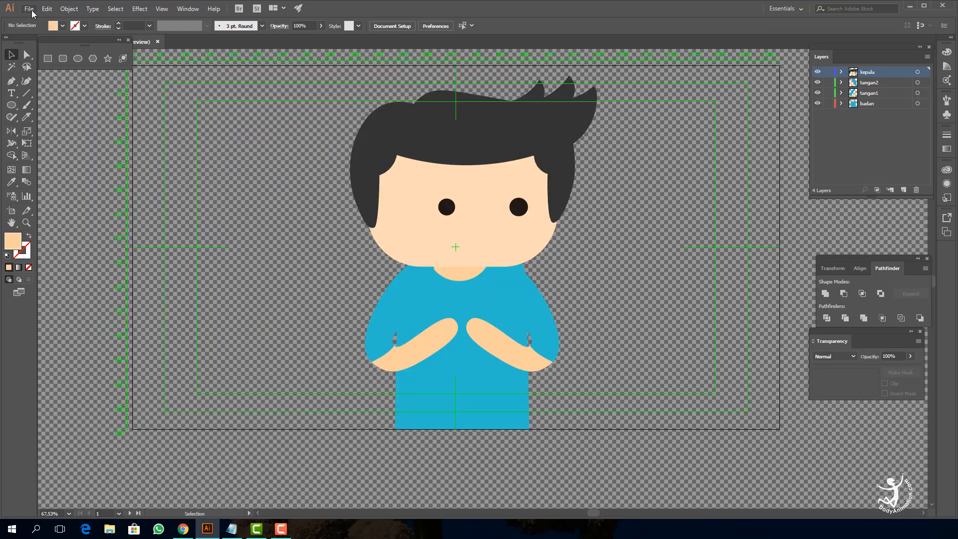
# Save the document as karakter in Adobe Illustrator format in the 08 animasi kok bisa folder, accepting the default Illustrator CC options
pyautogui.click(28, 8)
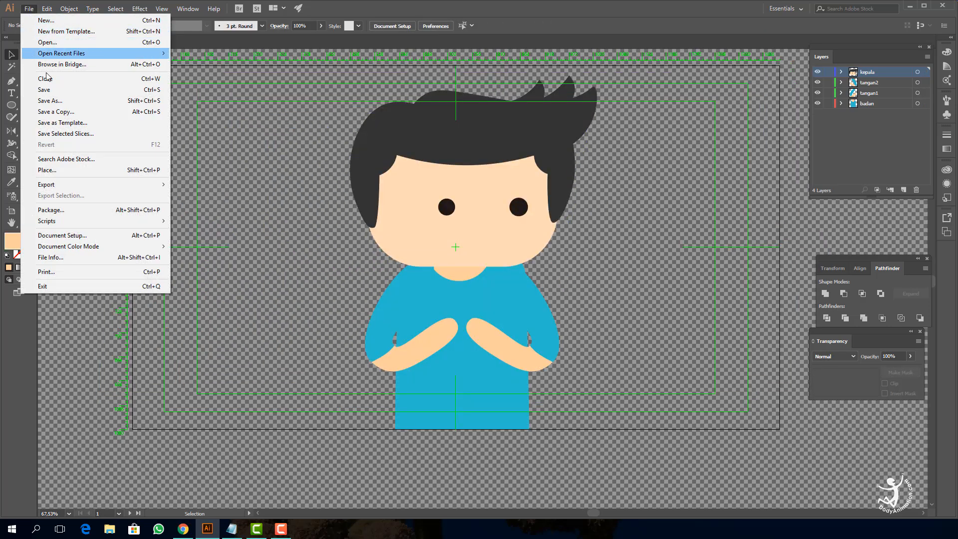
pyautogui.click(66, 90)
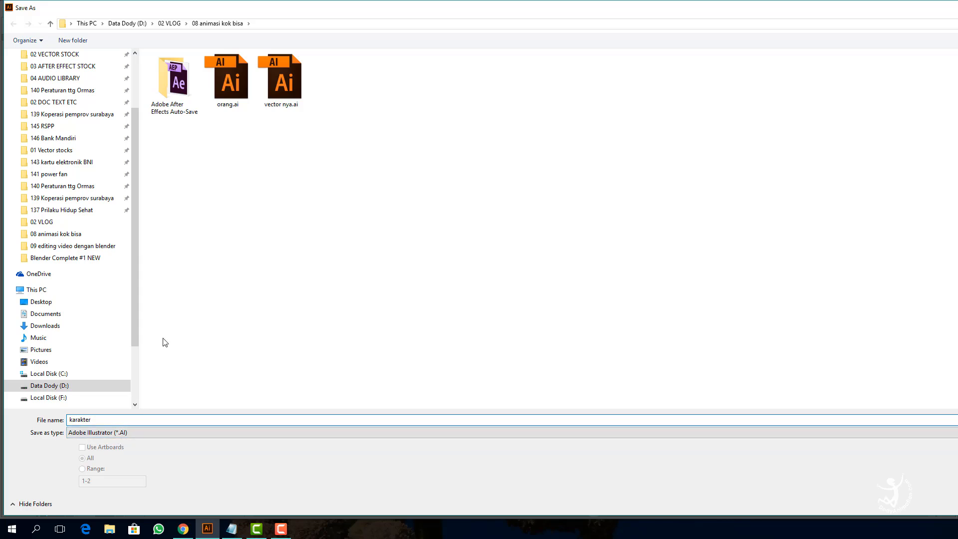
pyautogui.press('Return')
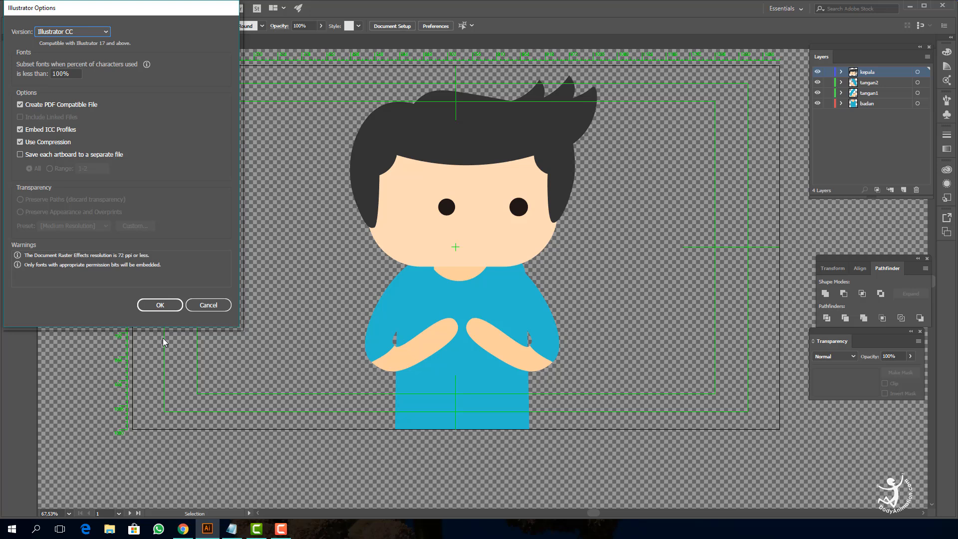
pyautogui.press('Return')
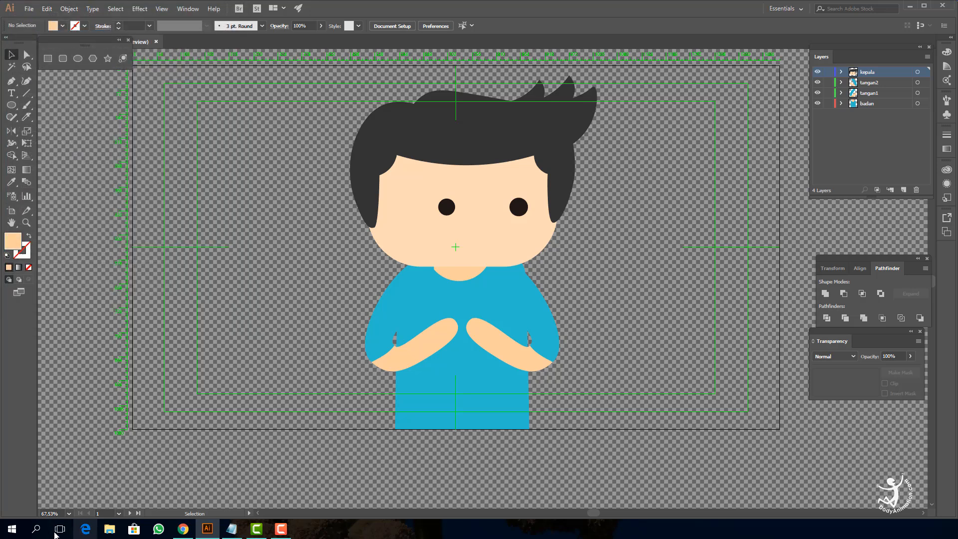
pyautogui.click(20, 527)
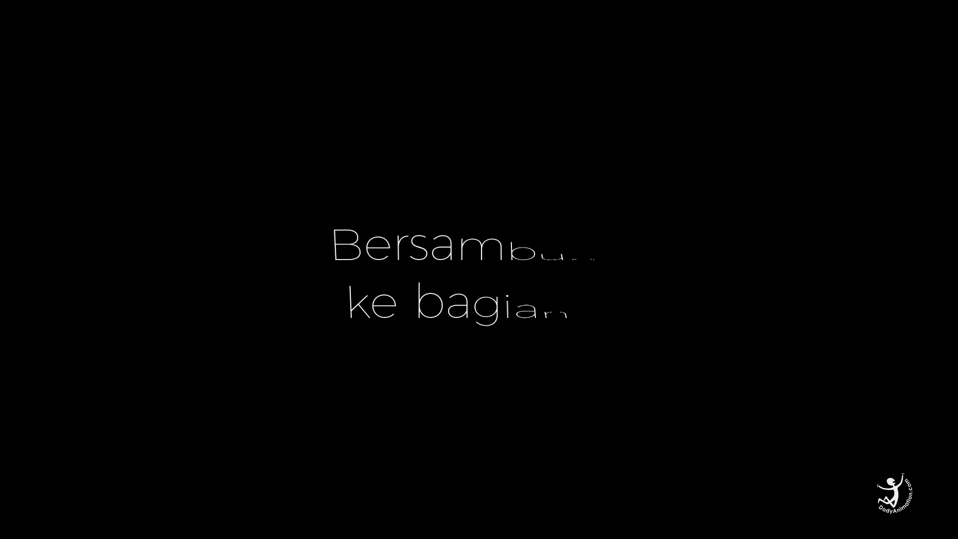